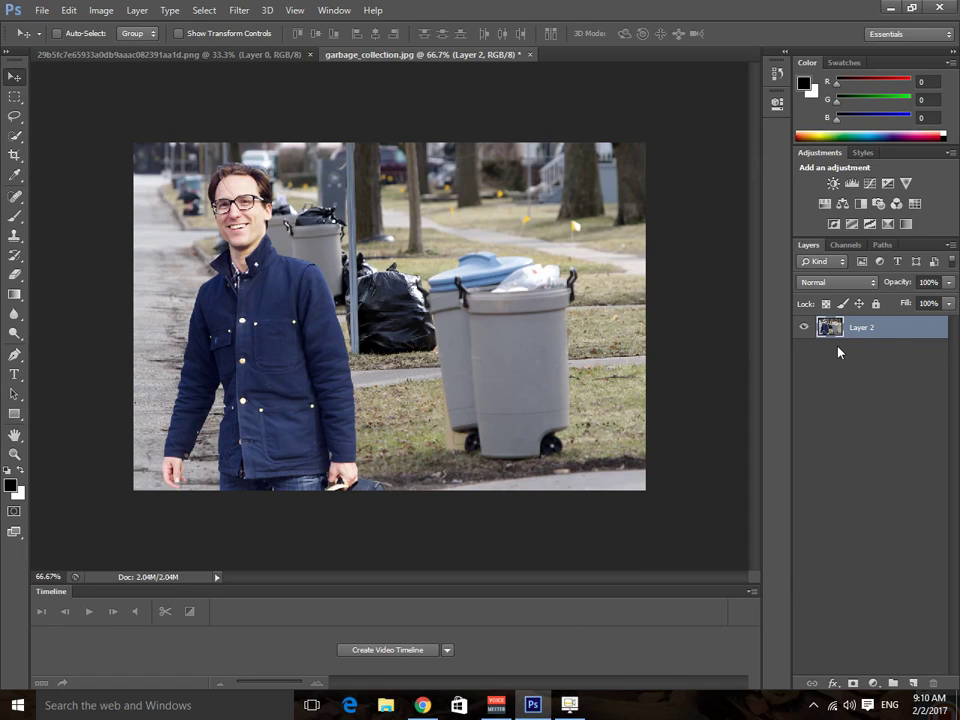
Step: Duplicate Layer 2 and activate the Clone Stamp Tool for work on the copy
{"action": "key", "text": "ctrl+j"}
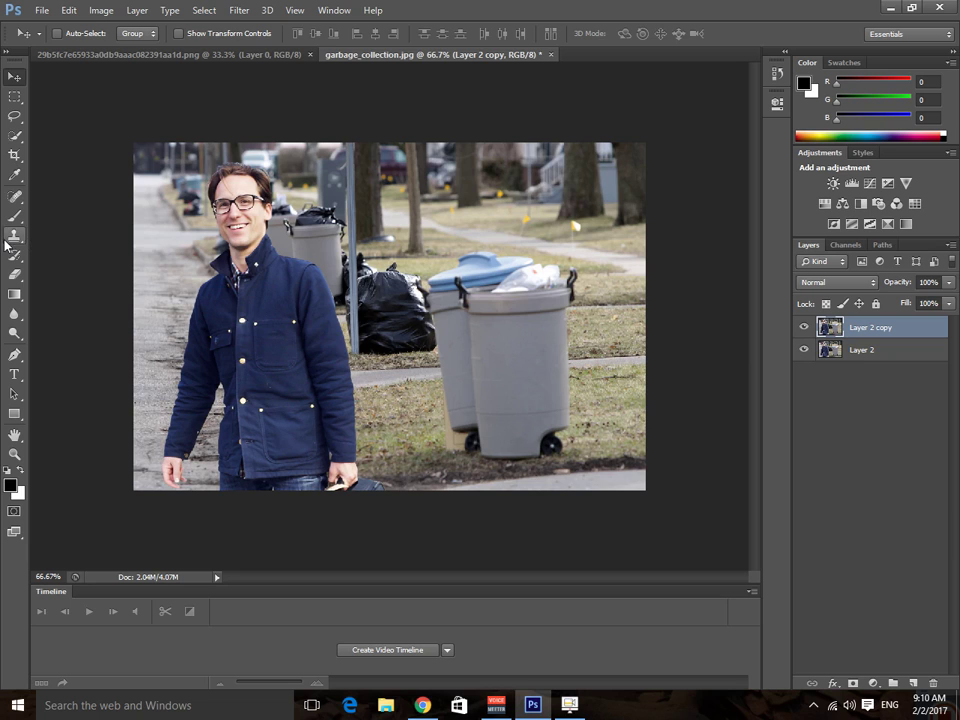
{"action": "left_click_drag", "start_coordinate": [8, 238], "coordinate": [79, 242]}
{"action": "left_click", "coordinate": [79, 233]}
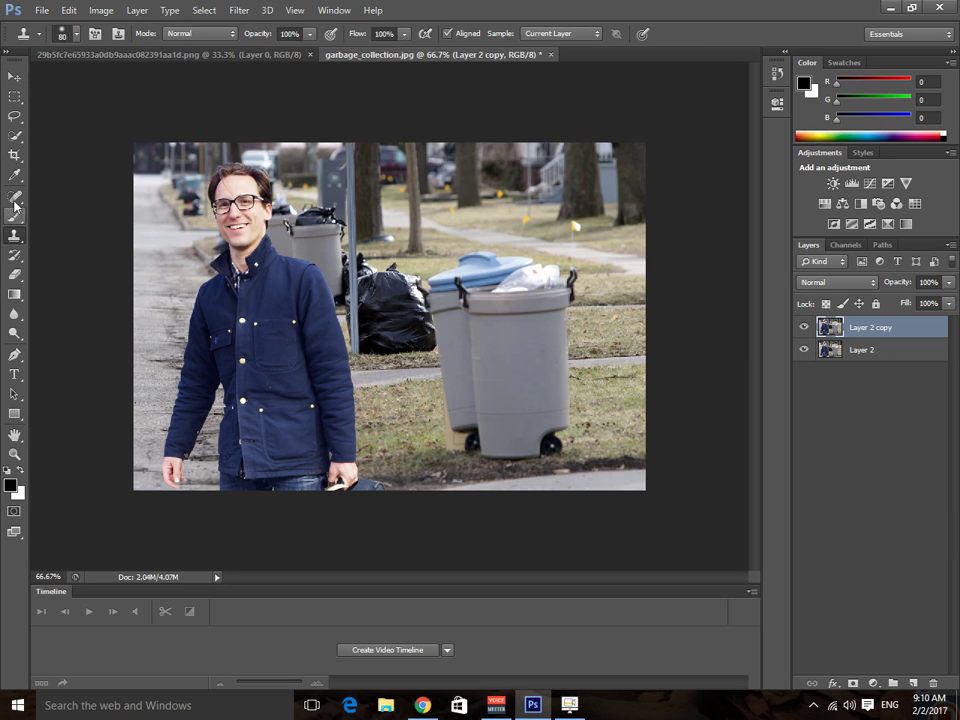
Step: Clear the VoiceMeeter donation notice and mixer window off the screen and reselect the Clone Stamp Tool
{"action": "mouse_move", "coordinate": [15, 200]}
{"action": "left_mouse_down"}
{"action": "mouse_move", "coordinate": [64, 194]}
{"action": "mouse_move", "coordinate": [98, 208]}
{"action": "mouse_move", "coordinate": [101, 199]}
{"action": "mouse_move", "coordinate": [119, 218]}
{"action": "left_mouse_up"}
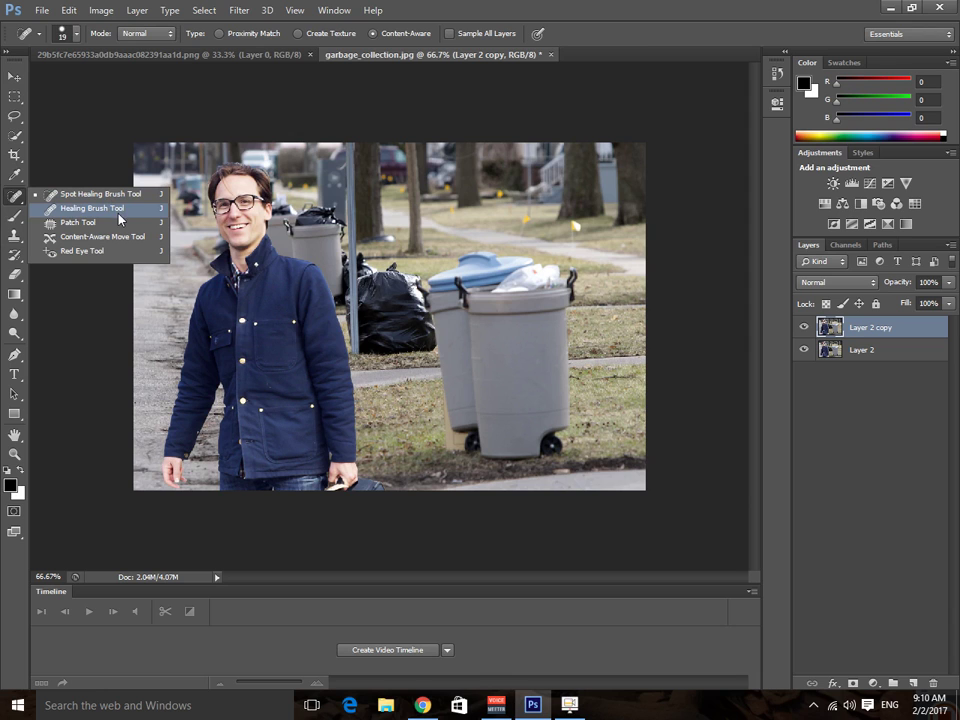
{"action": "right_click", "coordinate": [17, 236]}
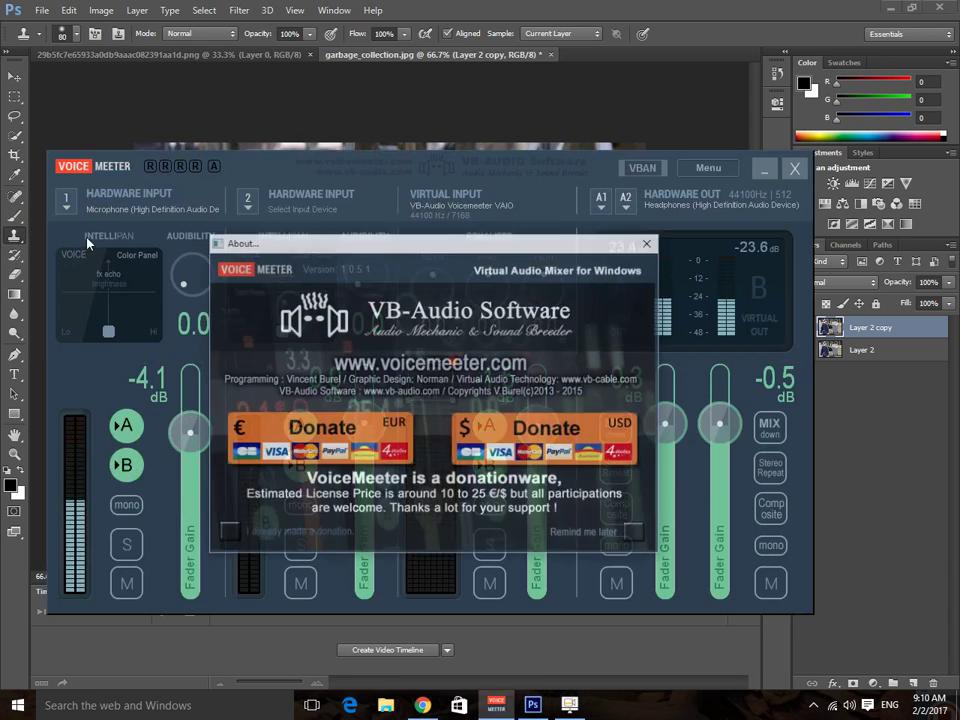
{"action": "left_click", "coordinate": [656, 258]}
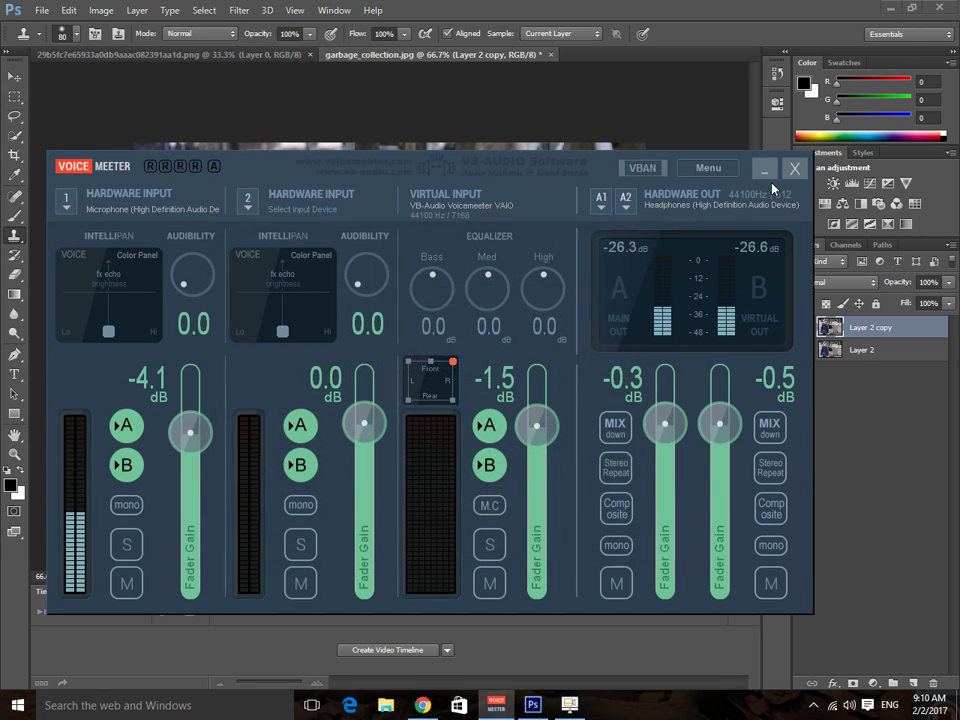
{"action": "left_click", "coordinate": [765, 173]}
{"action": "right_click", "coordinate": [19, 238]}
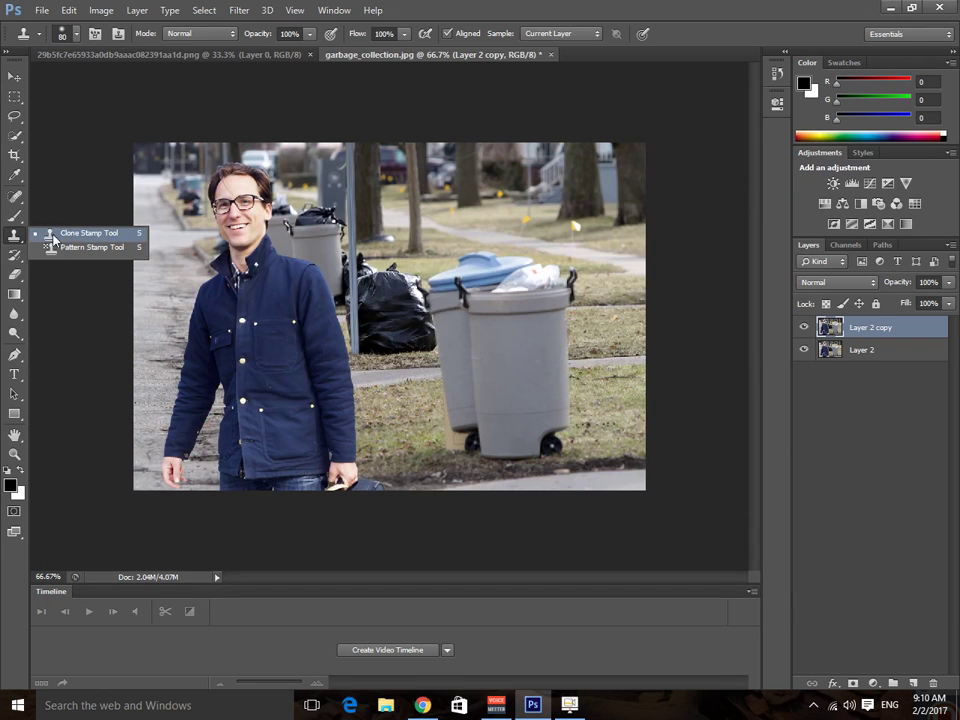
{"action": "left_click", "coordinate": [75, 236]}
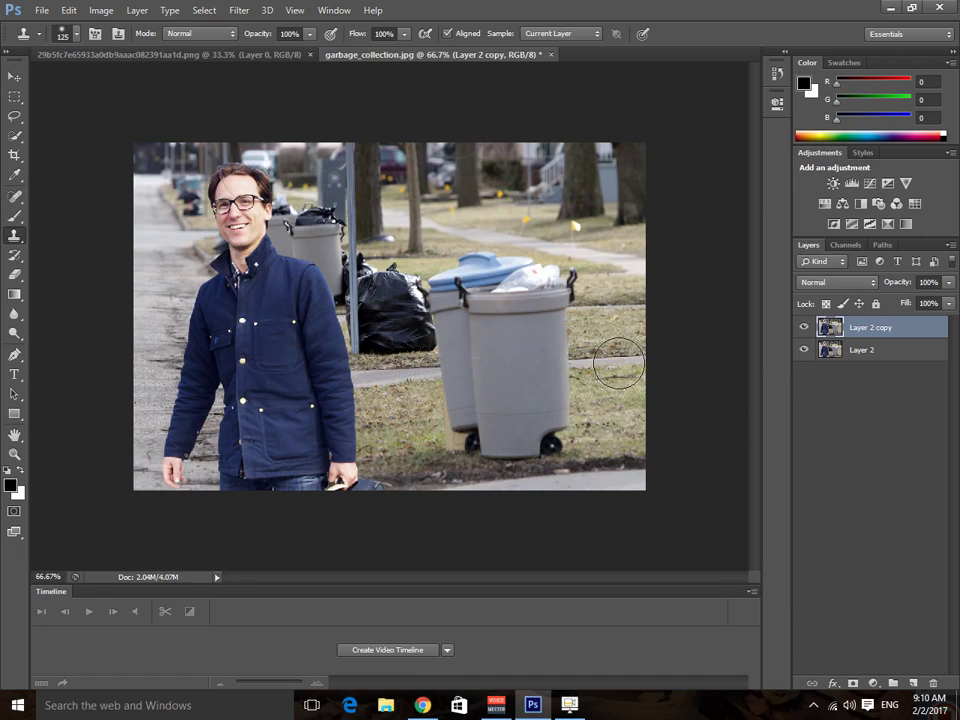
Step: Clone the sidewalk and its grass edges across both gray bins using an 80 px brush at 100% hardness, sampled from beside the bins
{"action": "left_click", "coordinate": [76, 34]}
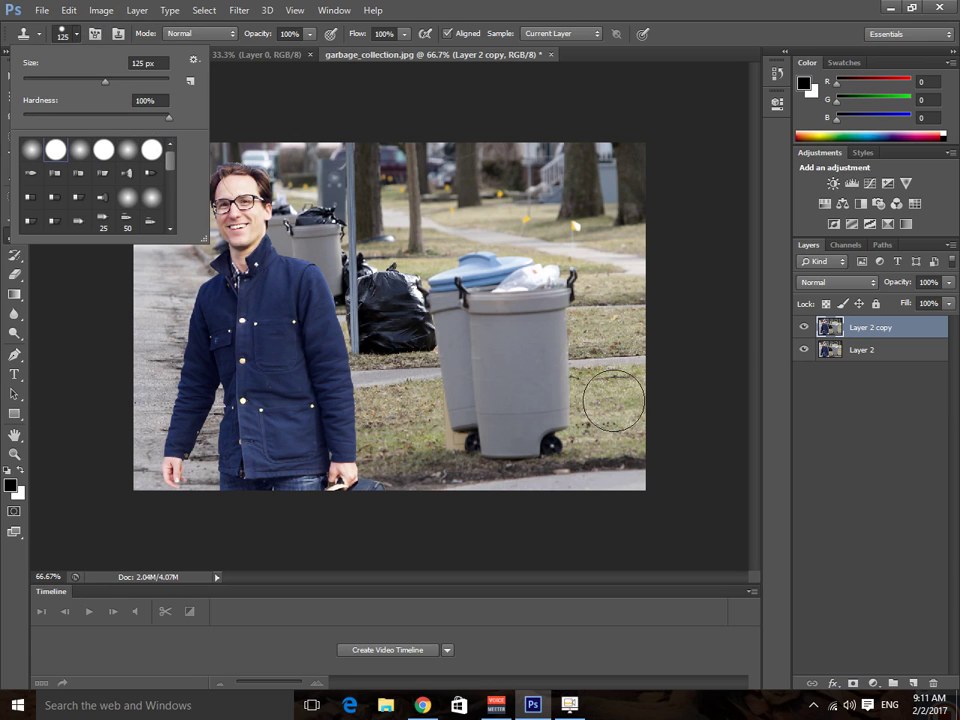
{"action": "left_click", "coordinate": [594, 367]}
{"action": "scroll", "coordinate": [588, 372], "scroll_direction": "up", "scroll_amount": 6}
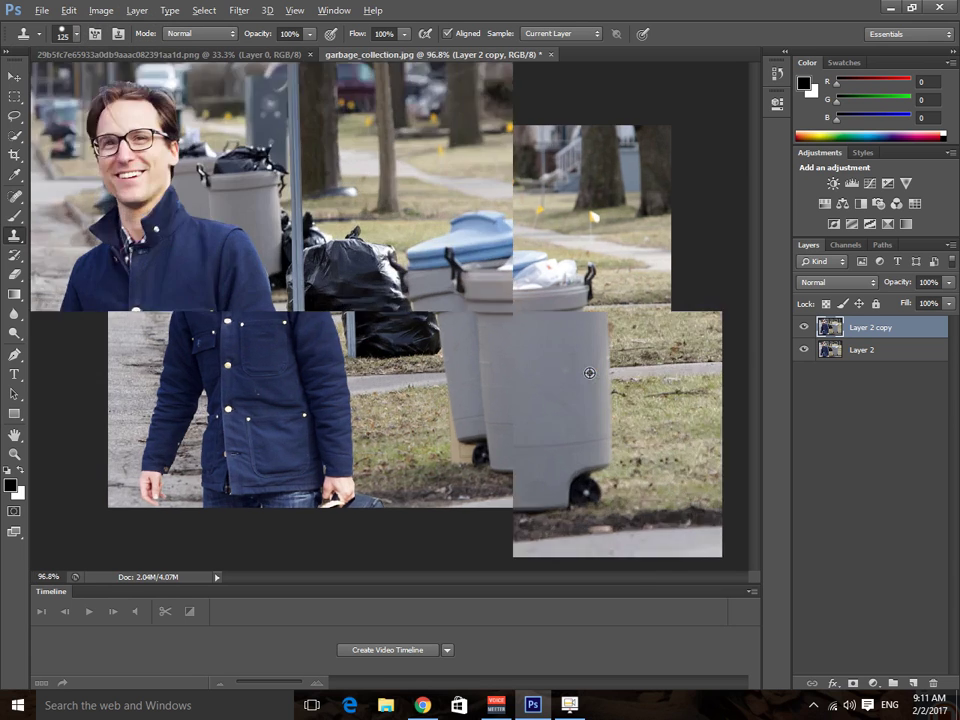
{"action": "left_click_drag", "start_coordinate": [608, 373], "coordinate": [431, 339]}
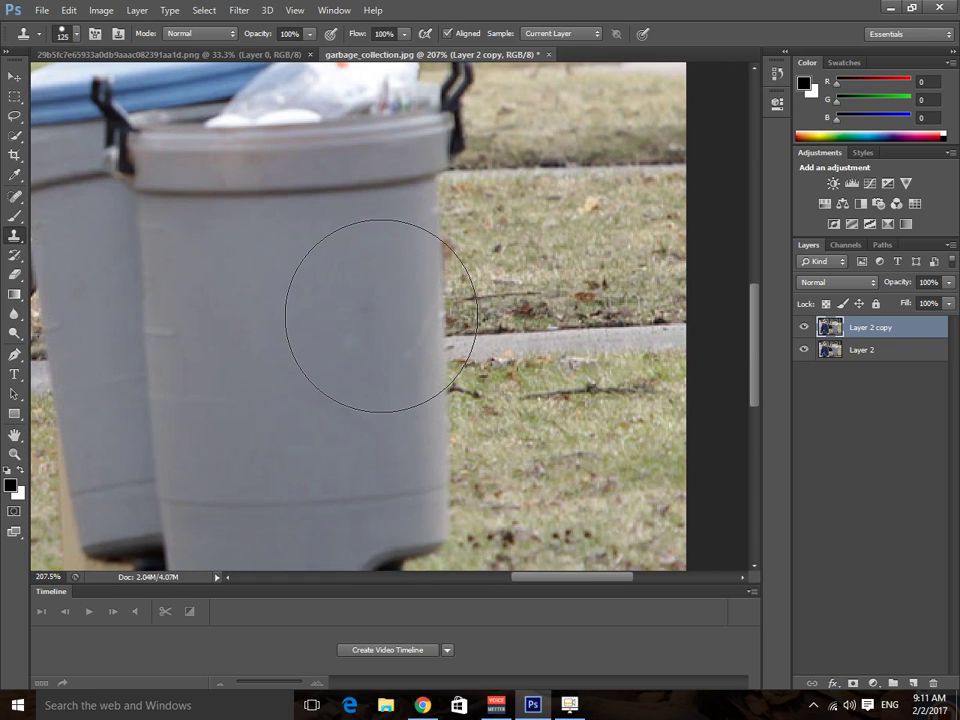
{"action": "key", "text": "bracketleft"}
{"action": "key", "text": "bracketleft"}
{"action": "key", "text": "bracketleft"}
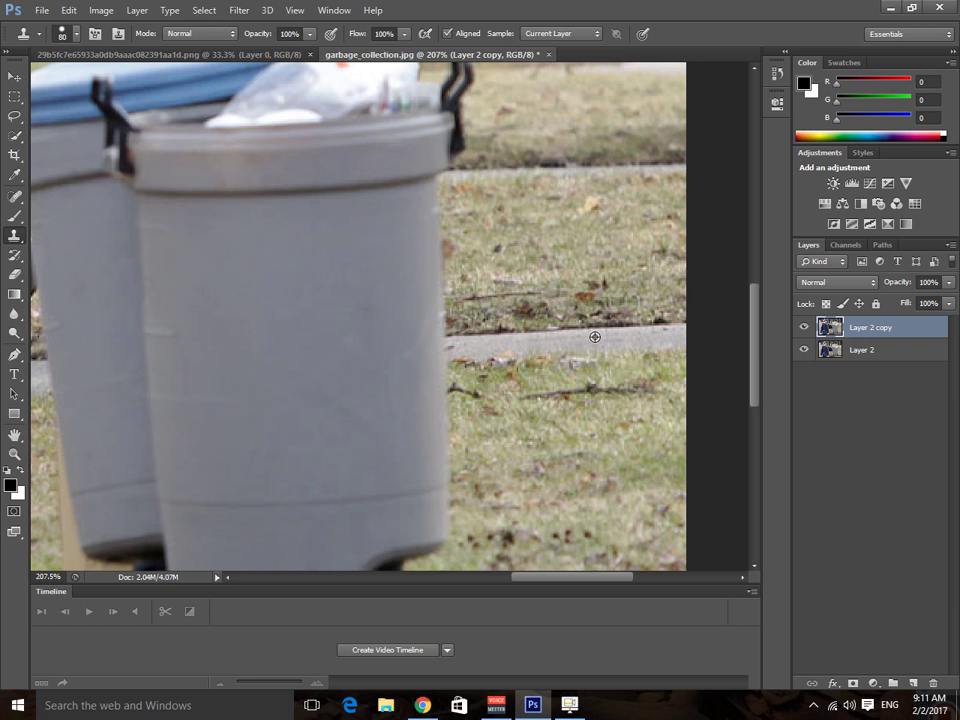
{"action": "left_click", "coordinate": [595, 337], "text": "alt"}
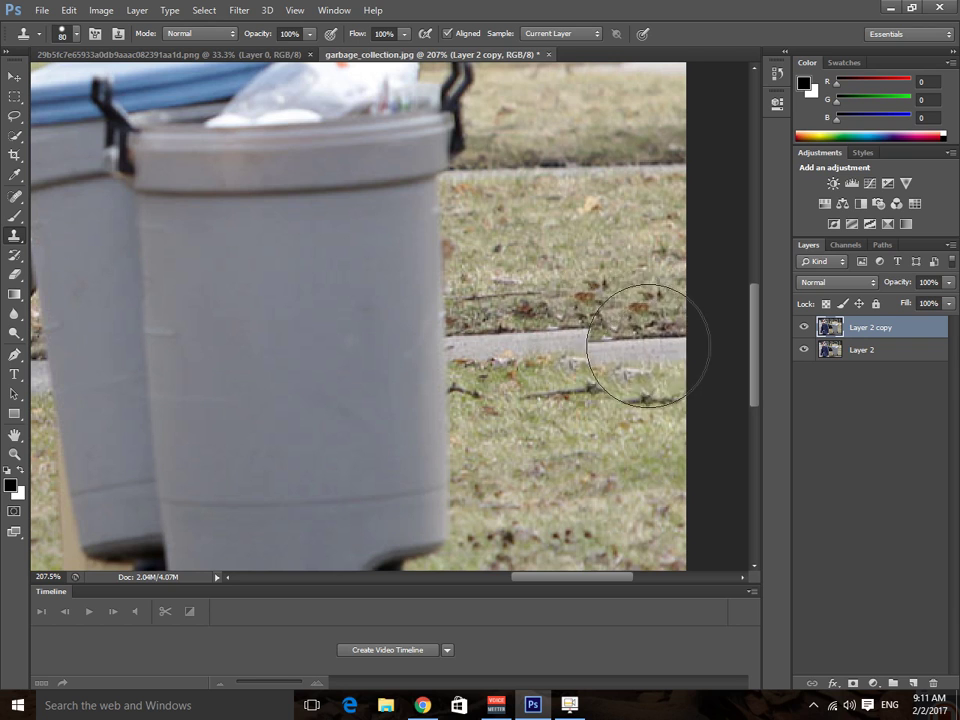
{"action": "key", "text": "ctrl+z"}
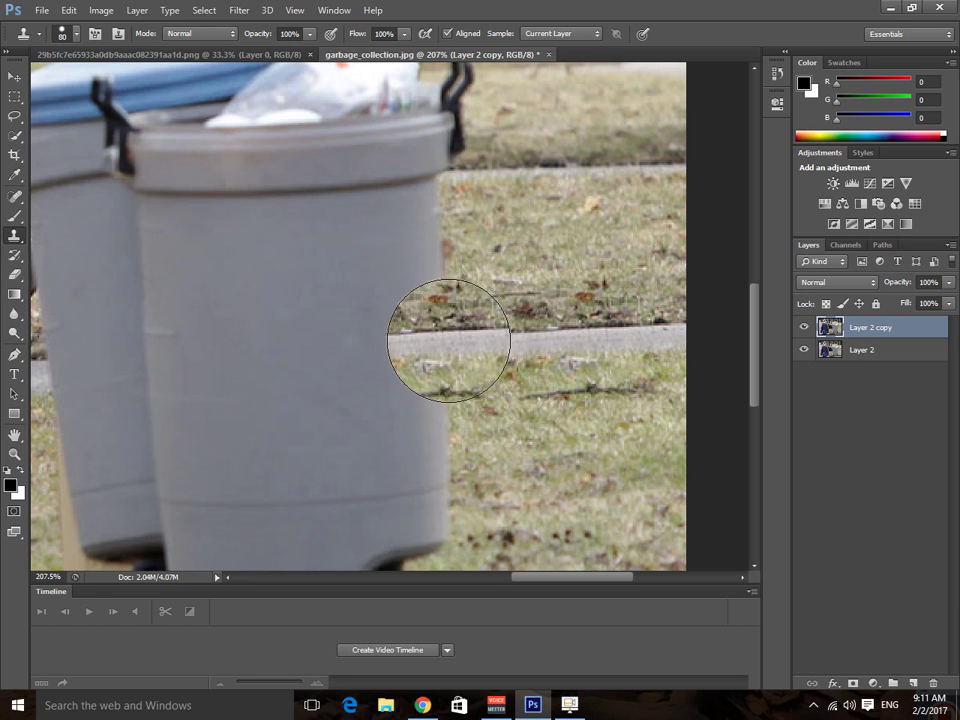
{"action": "left_click", "coordinate": [477, 345]}
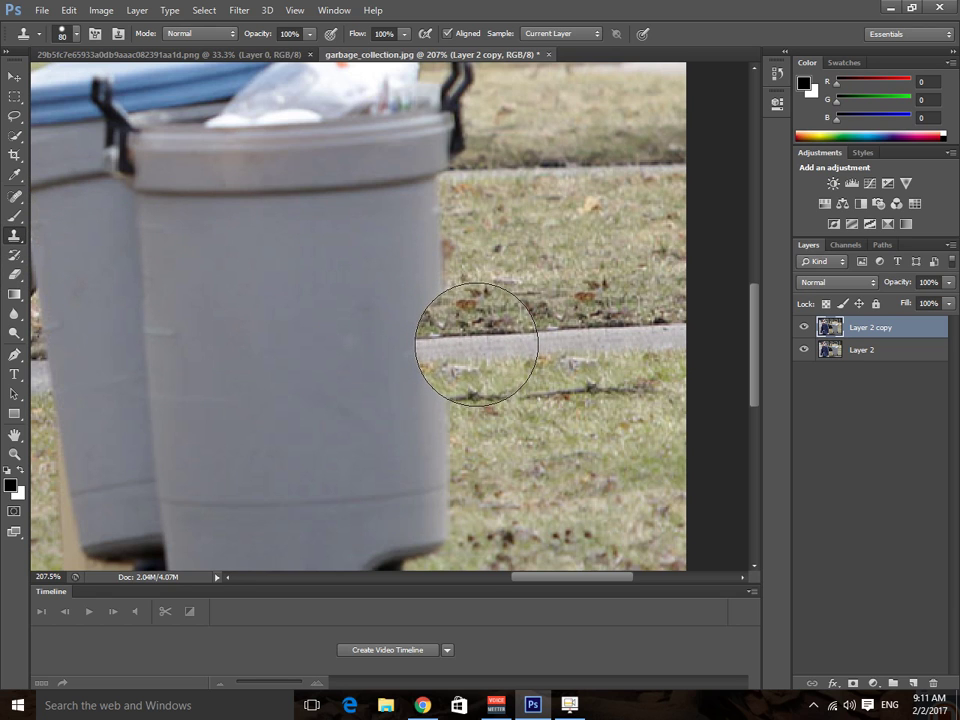
{"action": "mouse_move", "coordinate": [477, 345]}
{"action": "left_mouse_down"}
{"action": "mouse_move", "coordinate": [379, 343]}
{"action": "mouse_move", "coordinate": [285, 358]}
{"action": "mouse_move", "coordinate": [350, 350]}
{"action": "mouse_move", "coordinate": [182, 349]}
{"action": "mouse_move", "coordinate": [255, 350]}
{"action": "mouse_move", "coordinate": [165, 364]}
{"action": "mouse_move", "coordinate": [118, 354]}
{"action": "mouse_move", "coordinate": [92, 364]}
{"action": "mouse_move", "coordinate": [211, 398]}
{"action": "mouse_move", "coordinate": [147, 370]}
{"action": "left_mouse_up"}
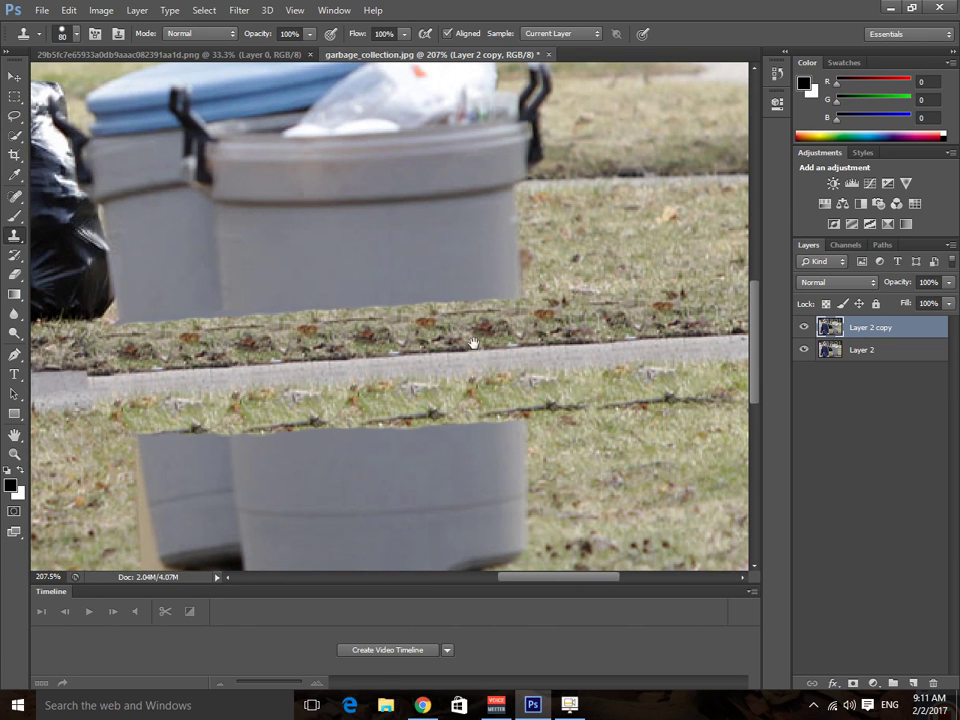
Step: Switch the Clone Stamp to a soft round brush of 60 px and 0% hardness and sample the curb edge below the bins
{"action": "left_click_drag", "start_coordinate": [547, 298], "coordinate": [419, 458]}
{"action": "left_click_drag", "start_coordinate": [493, 450], "coordinate": [450, 190]}
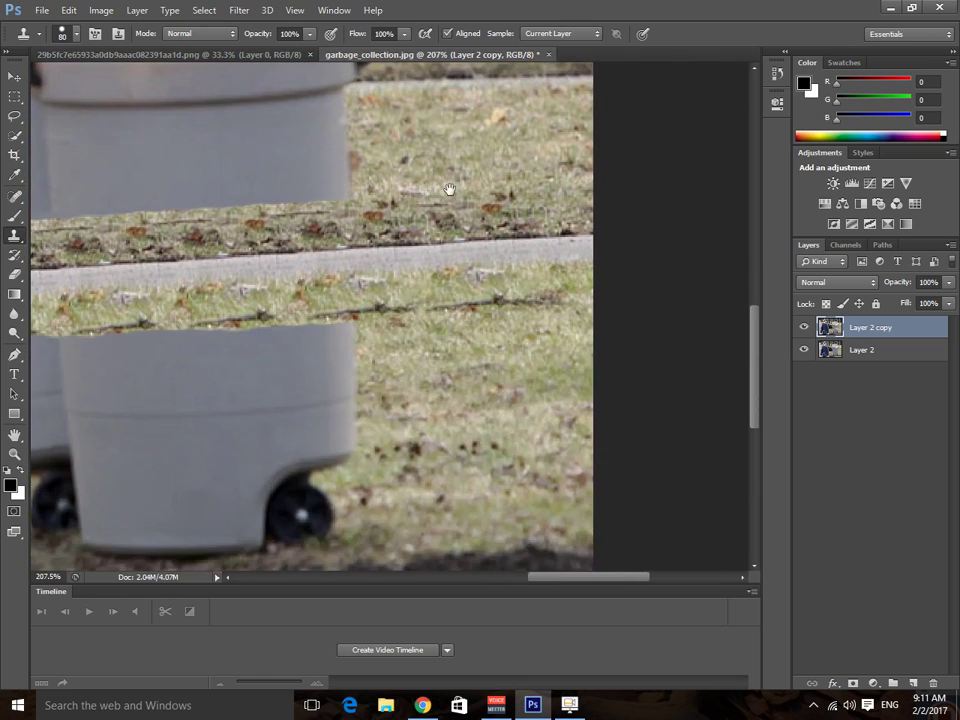
{"action": "left_click_drag", "start_coordinate": [449, 400], "coordinate": [628, 153]}
{"action": "left_click_drag", "start_coordinate": [362, 230], "coordinate": [536, 287]}
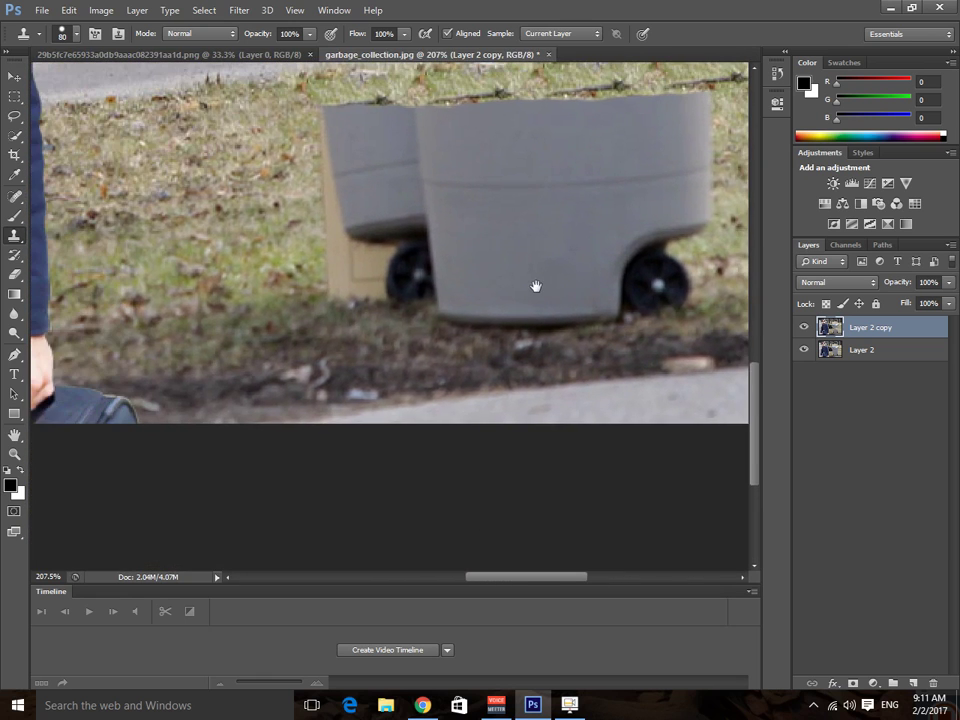
{"action": "scroll", "coordinate": [400, 350], "scroll_direction": "down", "scroll_amount": 3}
{"action": "scroll", "coordinate": [421, 382], "scroll_direction": "up", "scroll_amount": 4}
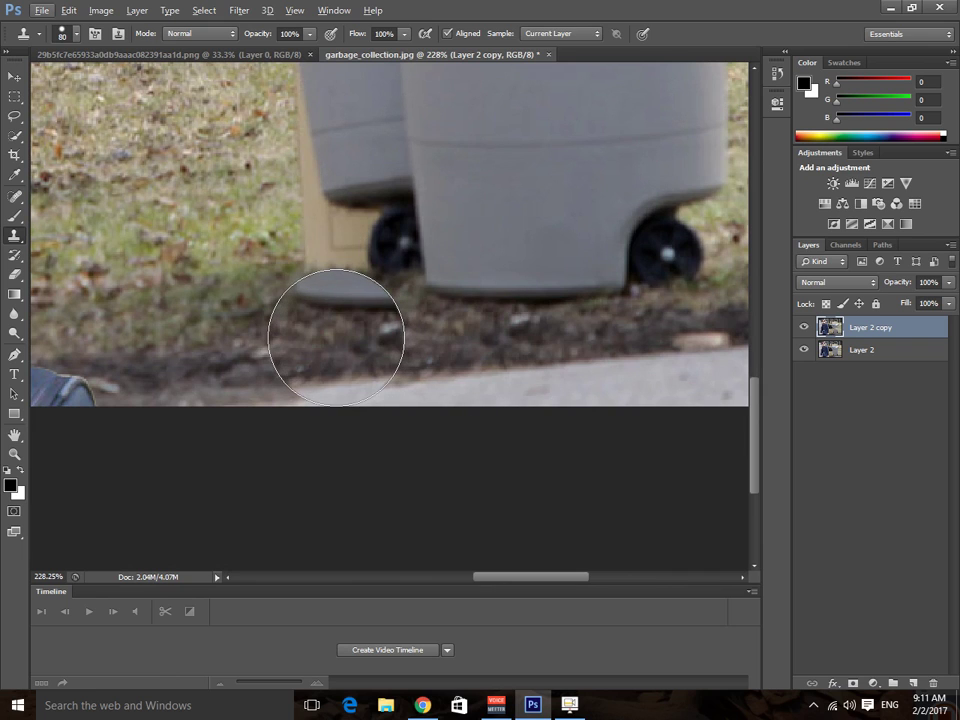
{"action": "left_click", "coordinate": [77, 34]}
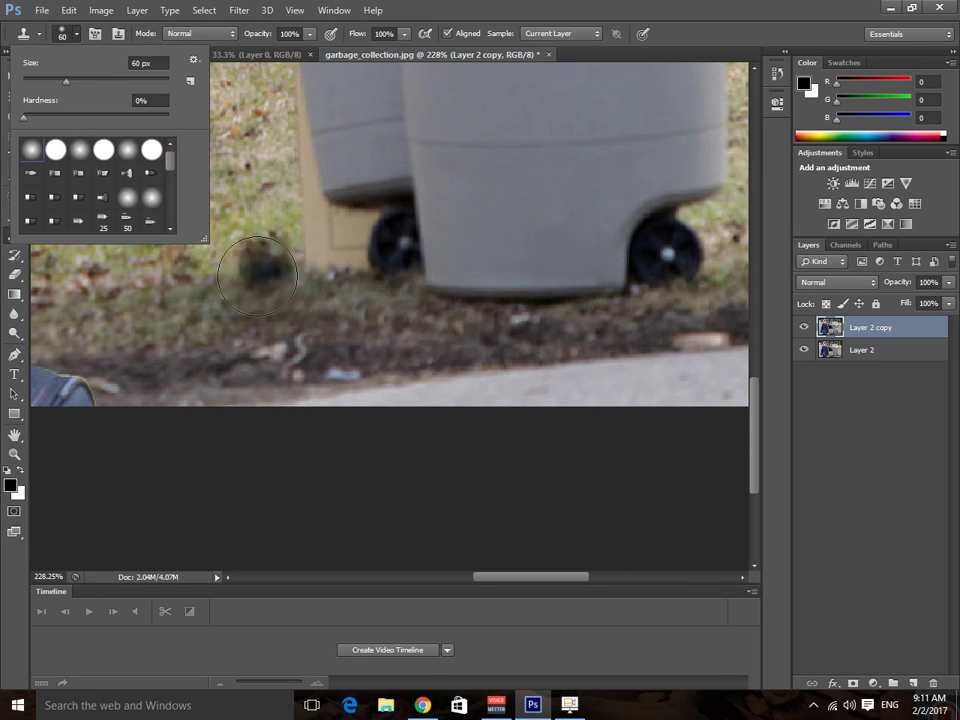
{"action": "left_click", "coordinate": [441, 371], "text": "alt"}
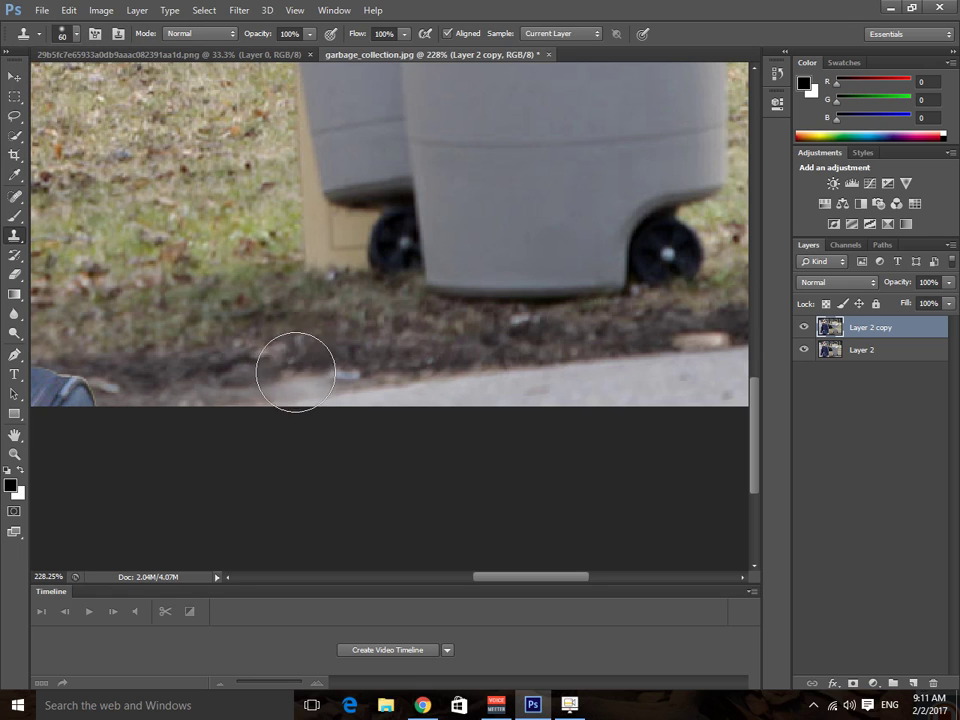
{"action": "mouse_move", "coordinate": [298, 373]}
{"action": "left_mouse_down"}
{"action": "mouse_move", "coordinate": [274, 381]}
{"action": "mouse_move", "coordinate": [291, 388]}
{"action": "mouse_move", "coordinate": [257, 381]}
{"action": "left_mouse_up"}
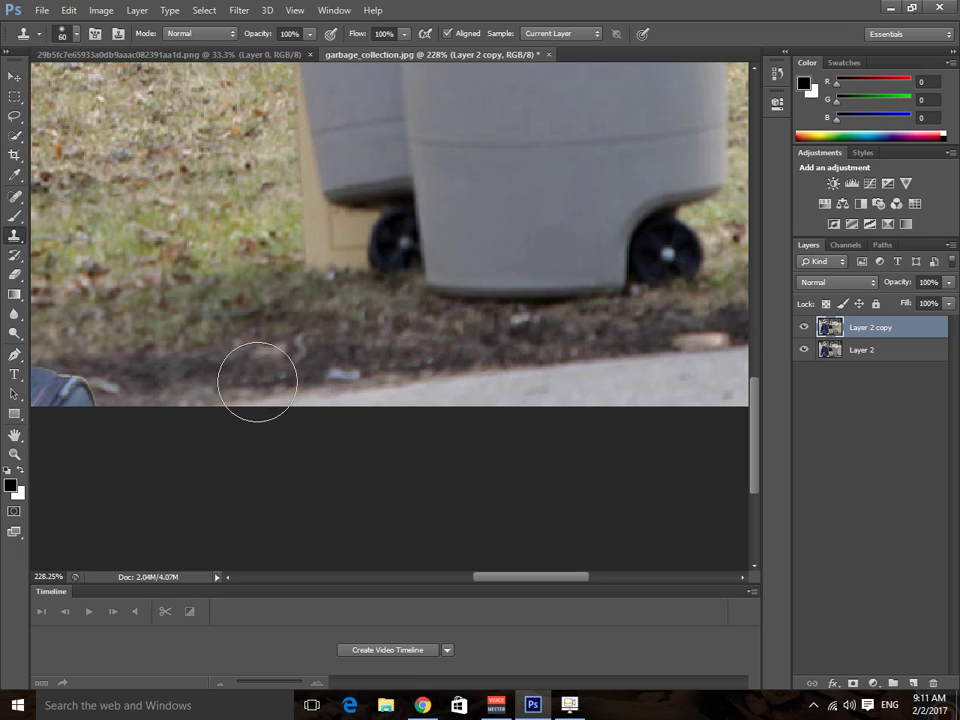
{"action": "left_click_drag", "start_coordinate": [349, 249], "coordinate": [246, 313]}
{"action": "key", "text": "alt"}
{"action": "key", "text": "ctrl+z"}
Step: Set the brush to 73 px and 4% hardness and clone grass over the right side of the front bin below the sidewalk
{"action": "left_click_drag", "start_coordinate": [535, 322], "coordinate": [367, 333]}
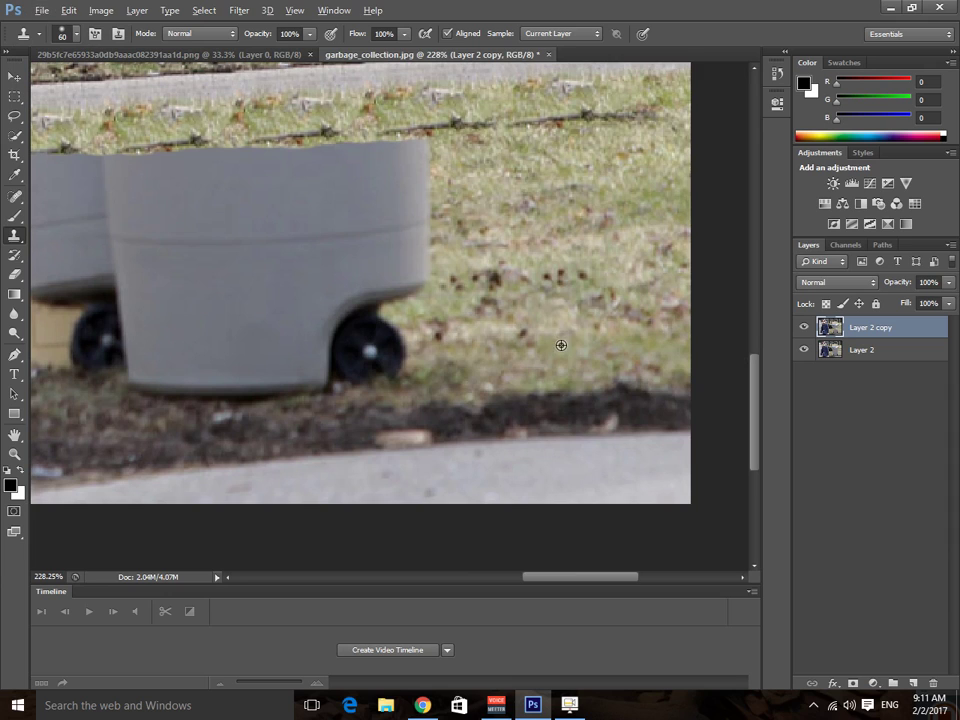
{"action": "left_click", "coordinate": [62, 33]}
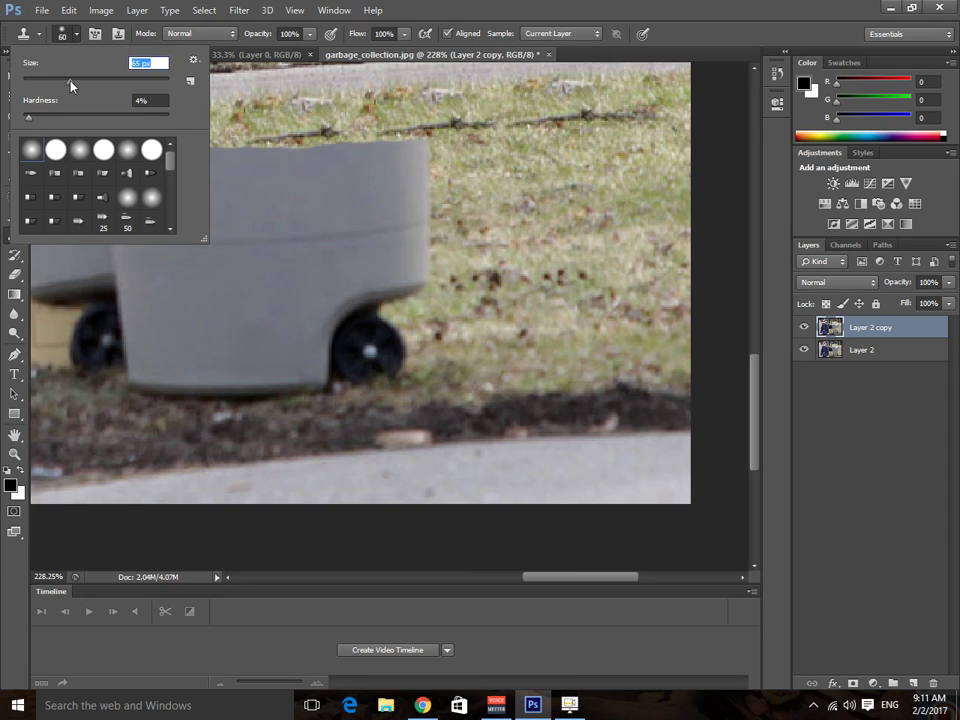
{"action": "key", "text": "Return"}
{"action": "mouse_move", "coordinate": [446, 354]}
{"action": "left_mouse_down"}
{"action": "mouse_move", "coordinate": [329, 357]}
{"action": "mouse_move", "coordinate": [371, 343]}
{"action": "mouse_move", "coordinate": [347, 337]}
{"action": "mouse_move", "coordinate": [333, 318]}
{"action": "mouse_move", "coordinate": [434, 254]}
{"action": "mouse_move", "coordinate": [398, 243]}
{"action": "mouse_move", "coordinate": [368, 170]}
{"action": "mouse_move", "coordinate": [386, 201]}
{"action": "mouse_move", "coordinate": [306, 262]}
{"action": "mouse_move", "coordinate": [314, 182]}
{"action": "mouse_move", "coordinate": [242, 283]}
{"action": "mouse_move", "coordinate": [247, 303]}
{"action": "mouse_move", "coordinate": [262, 253]}
{"action": "mouse_move", "coordinate": [257, 277]}
{"action": "mouse_move", "coordinate": [304, 250]}
{"action": "mouse_move", "coordinate": [256, 245]}
{"action": "mouse_move", "coordinate": [218, 272]}
{"action": "mouse_move", "coordinate": [240, 275]}
{"action": "mouse_move", "coordinate": [254, 248]}
{"action": "mouse_move", "coordinate": [248, 298]}
{"action": "mouse_move", "coordinate": [264, 186]}
{"action": "mouse_move", "coordinate": [327, 208]}
{"action": "mouse_move", "coordinate": [255, 178]}
{"action": "mouse_move", "coordinate": [195, 227]}
{"action": "left_mouse_up"}
{"action": "left_click", "coordinate": [322, 236], "text": "alt"}
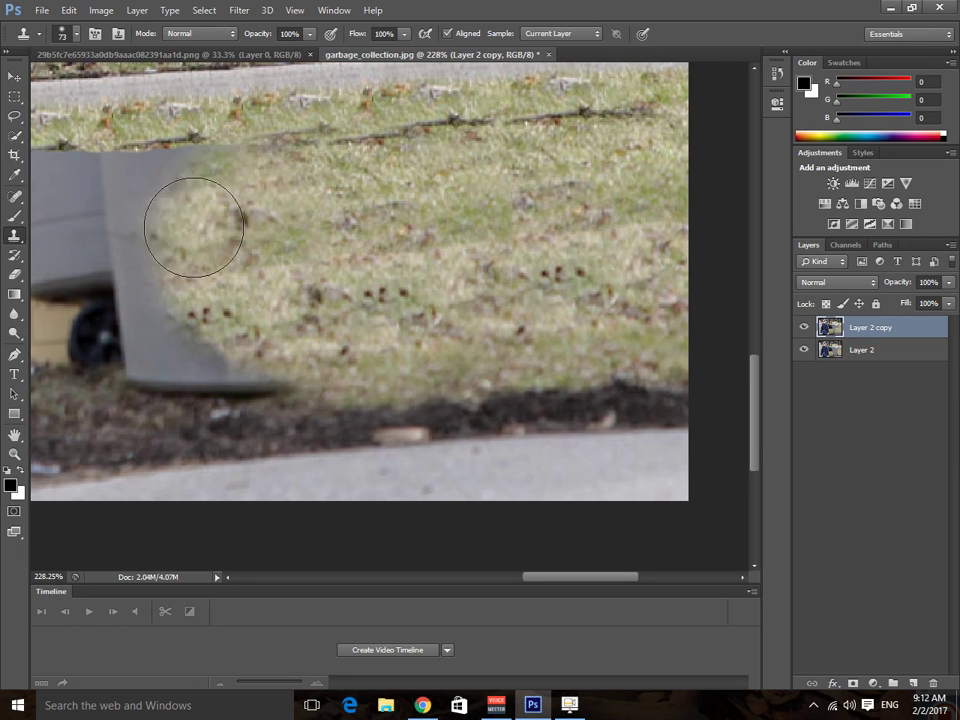
Step: Clone the lawn on the left over the remaining bin bases, wheel and wooden board below the sidewalk
{"action": "left_click_drag", "start_coordinate": [189, 156], "coordinate": [358, 440]}
{"action": "left_click_drag", "start_coordinate": [276, 126], "coordinate": [356, 495]}
{"action": "mouse_move", "coordinate": [117, 348]}
{"action": "left_mouse_down"}
{"action": "mouse_move", "coordinate": [229, 338]}
{"action": "mouse_move", "coordinate": [269, 165]}
{"action": "mouse_move", "coordinate": [436, 343]}
{"action": "mouse_move", "coordinate": [296, 236]}
{"action": "left_mouse_up"}
{"action": "left_click_drag", "start_coordinate": [528, 465], "coordinate": [363, 200]}
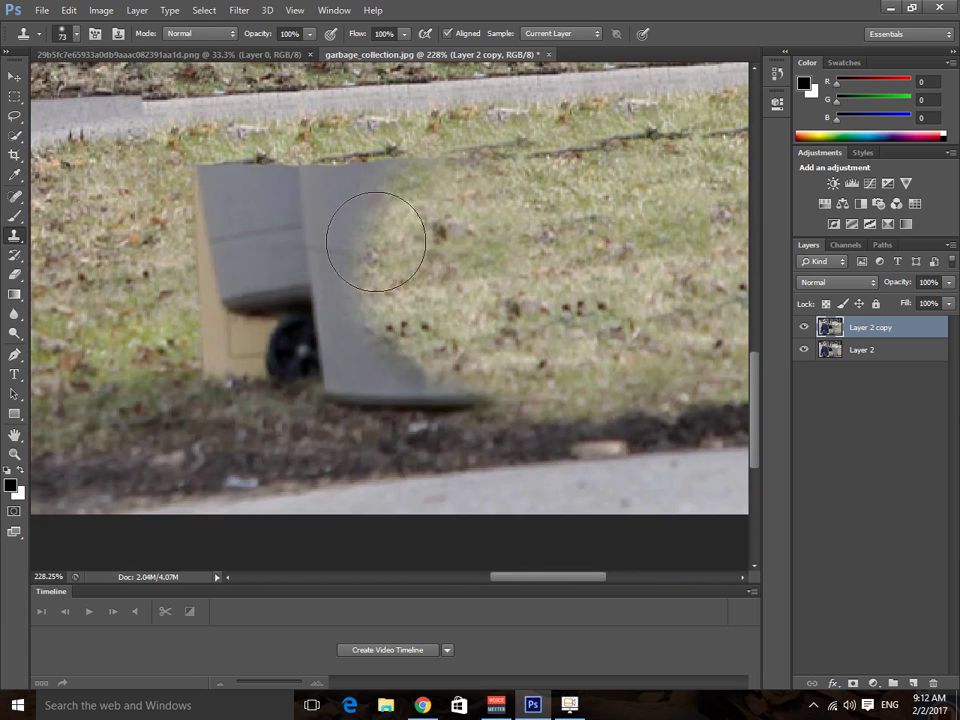
{"action": "mouse_move", "coordinate": [197, 231]}
{"action": "left_mouse_down"}
{"action": "mouse_move", "coordinate": [216, 221]}
{"action": "mouse_move", "coordinate": [210, 193]}
{"action": "mouse_move", "coordinate": [246, 208]}
{"action": "mouse_move", "coordinate": [154, 207]}
{"action": "left_mouse_up"}
{"action": "left_click", "coordinate": [154, 207], "text": "alt"}
{"action": "left_click_drag", "start_coordinate": [309, 214], "coordinate": [258, 197]}
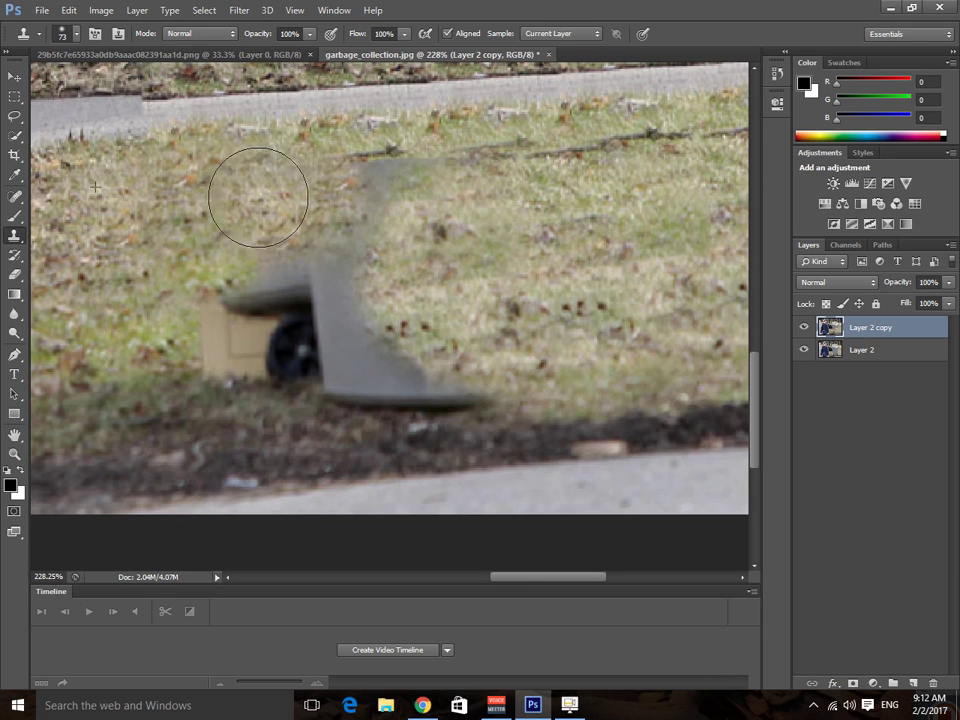
{"action": "mouse_move", "coordinate": [145, 327]}
{"action": "left_mouse_down"}
{"action": "mouse_move", "coordinate": [246, 315]}
{"action": "mouse_move", "coordinate": [196, 296]}
{"action": "left_mouse_up"}
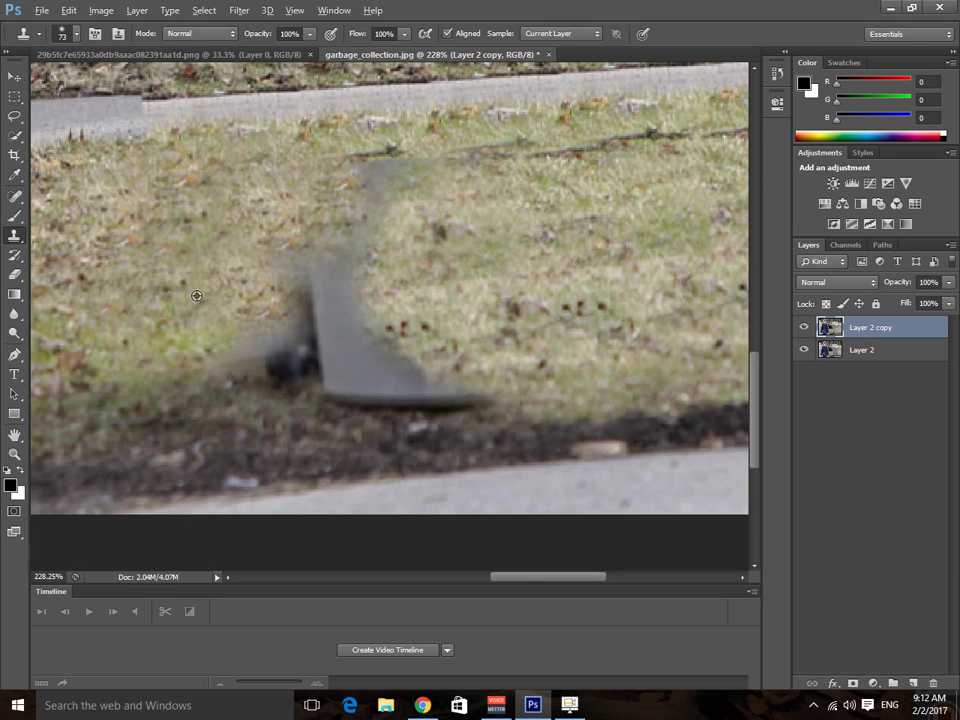
{"action": "mouse_move", "coordinate": [255, 291]}
{"action": "left_mouse_down"}
{"action": "mouse_move", "coordinate": [296, 300]}
{"action": "mouse_move", "coordinate": [261, 300]}
{"action": "mouse_move", "coordinate": [289, 336]}
{"action": "mouse_move", "coordinate": [335, 312]}
{"action": "mouse_move", "coordinate": [339, 339]}
{"action": "mouse_move", "coordinate": [416, 358]}
{"action": "mouse_move", "coordinate": [331, 335]}
{"action": "mouse_move", "coordinate": [418, 366]}
{"action": "mouse_move", "coordinate": [446, 364]}
{"action": "mouse_move", "coordinate": [324, 240]}
{"action": "mouse_move", "coordinate": [371, 215]}
{"action": "mouse_move", "coordinate": [341, 227]}
{"action": "left_mouse_up"}
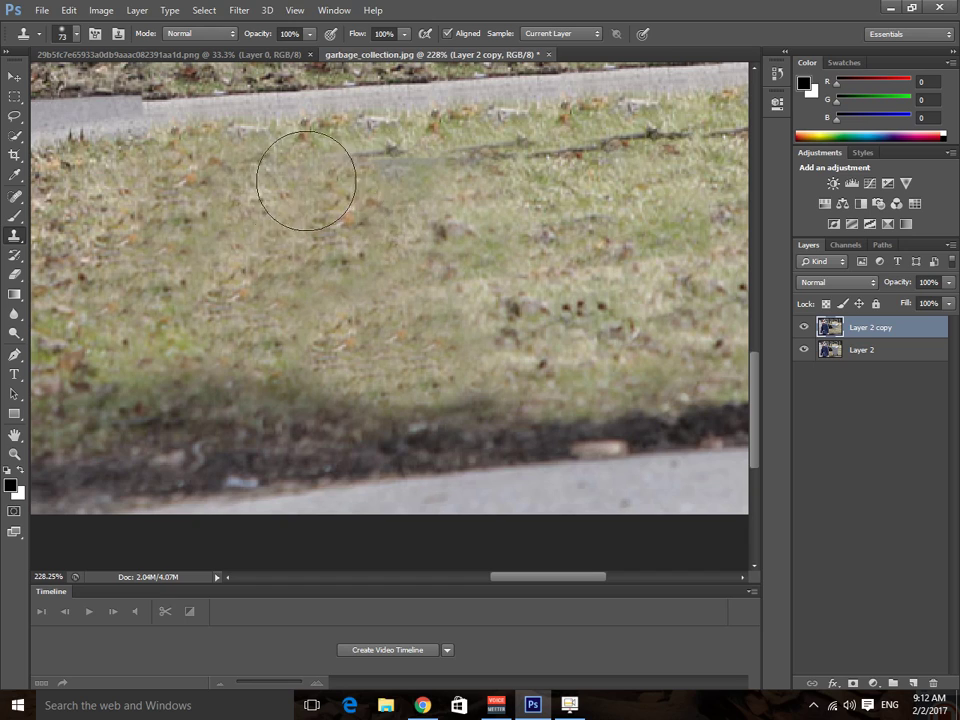
Step: Clone grass from beside the front bin over the bin bodies directly above the sidewalk
{"action": "scroll", "coordinate": [554, 417], "scroll_direction": "down", "scroll_amount": 5}
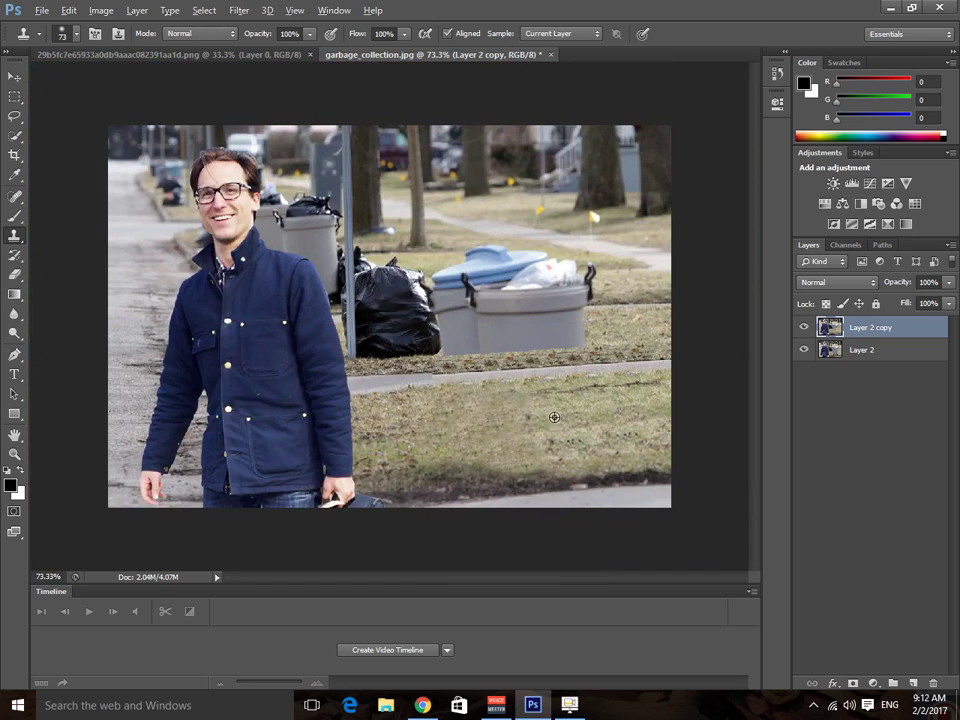
{"action": "scroll", "coordinate": [561, 424], "scroll_direction": "up", "scroll_amount": 5}
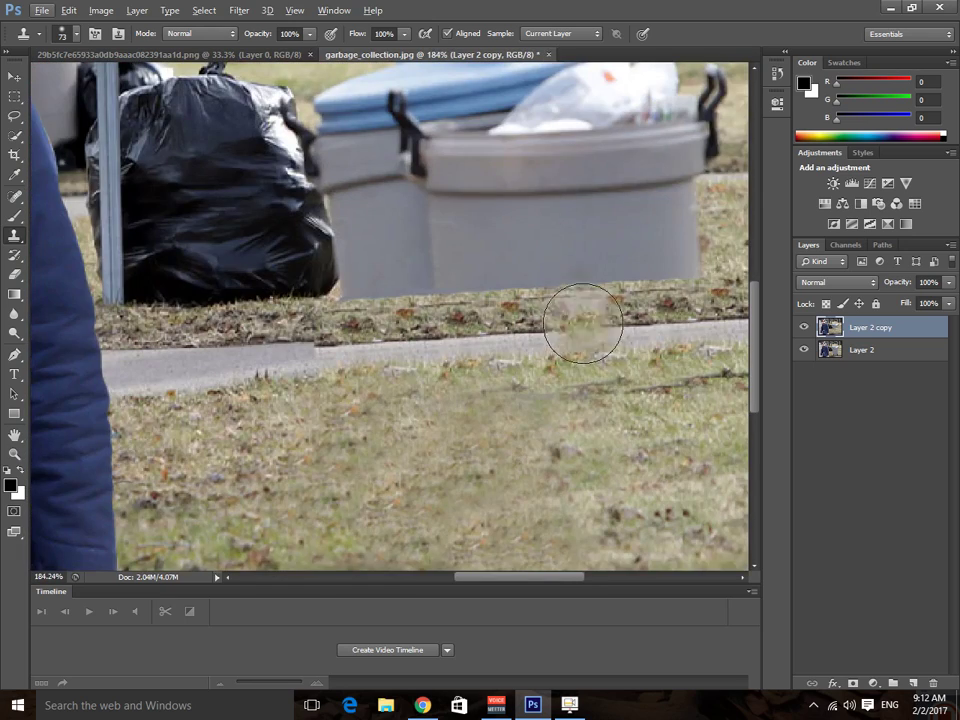
{"action": "left_click_drag", "start_coordinate": [533, 259], "coordinate": [361, 395]}
{"action": "left_click", "coordinate": [647, 371], "text": "alt"}
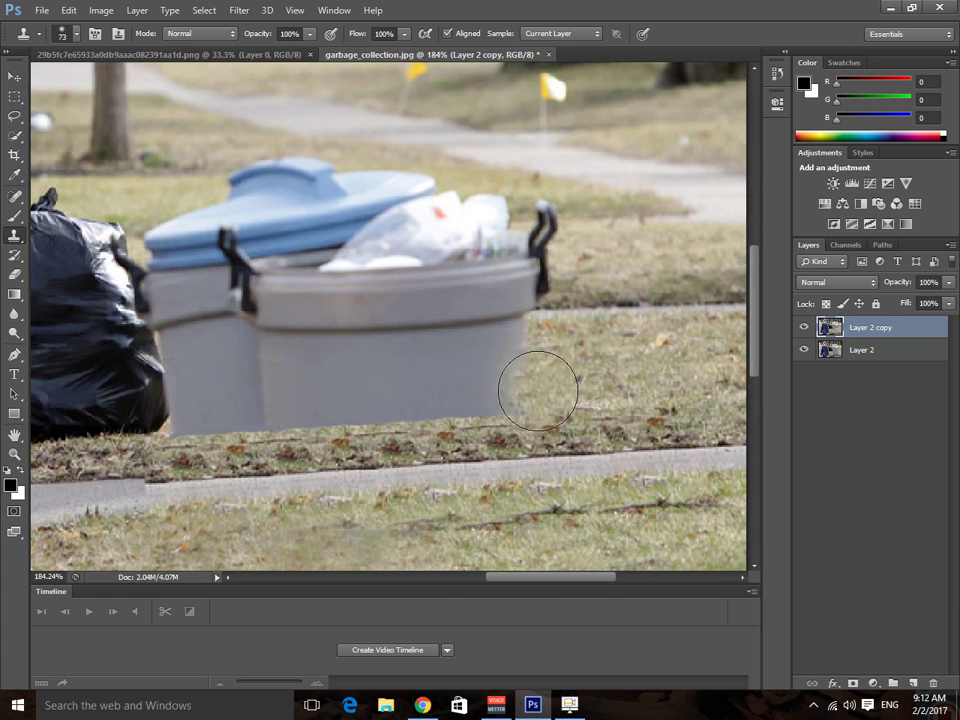
{"action": "mouse_move", "coordinate": [541, 389]}
{"action": "left_mouse_down"}
{"action": "mouse_move", "coordinate": [495, 383]}
{"action": "mouse_move", "coordinate": [507, 359]}
{"action": "mouse_move", "coordinate": [471, 364]}
{"action": "mouse_move", "coordinate": [432, 394]}
{"action": "left_mouse_up"}
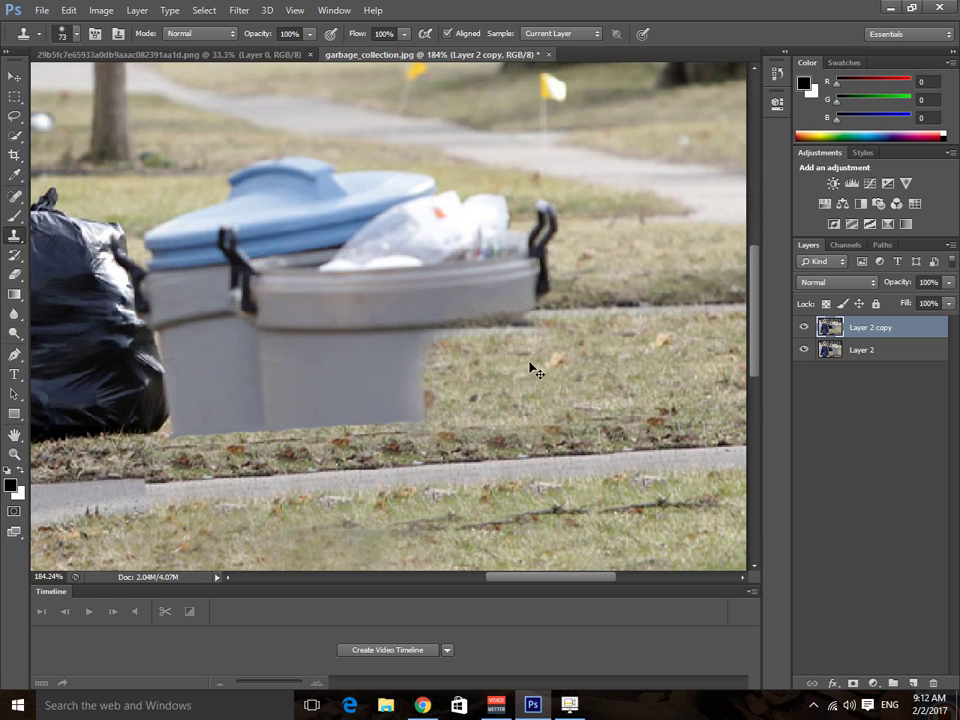
{"action": "mouse_move", "coordinate": [535, 371]}
{"action": "left_mouse_down"}
{"action": "mouse_move", "coordinate": [400, 401]}
{"action": "mouse_move", "coordinate": [312, 401]}
{"action": "mouse_move", "coordinate": [254, 417]}
{"action": "mouse_move", "coordinate": [253, 403]}
{"action": "mouse_move", "coordinate": [308, 418]}
{"action": "mouse_move", "coordinate": [297, 409]}
{"action": "mouse_move", "coordinate": [330, 398]}
{"action": "mouse_move", "coordinate": [200, 410]}
{"action": "left_mouse_up"}
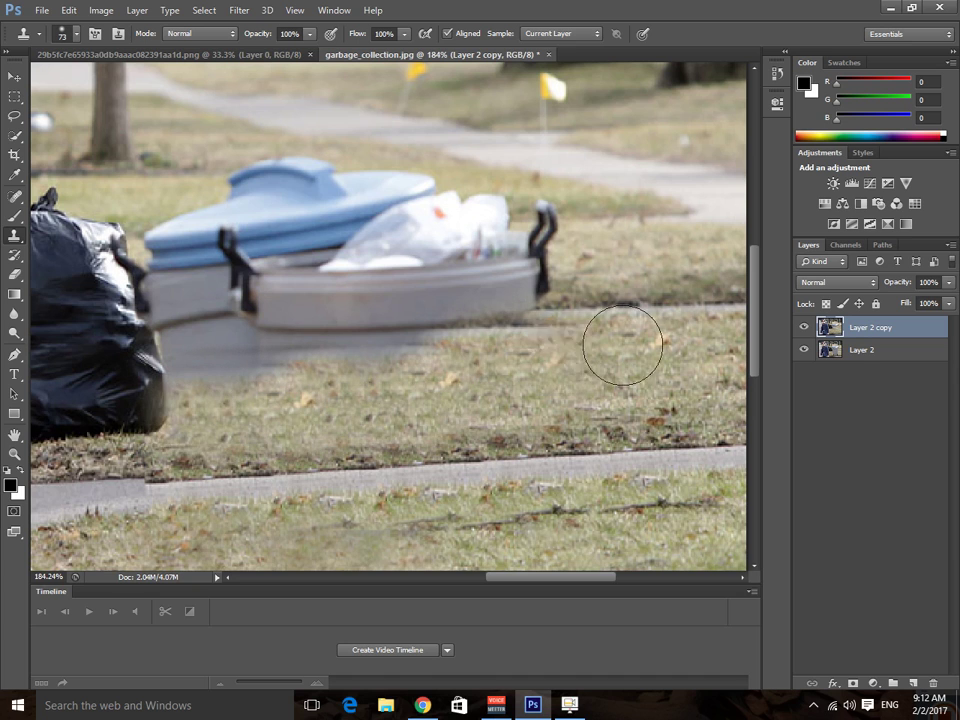
Step: Resample the grass and extend it up to the front bin's rim and toward the black trash bag
{"action": "left_click_drag", "start_coordinate": [622, 345], "coordinate": [433, 393]}
{"action": "left_click", "coordinate": [450, 406], "text": "alt"}
{"action": "mouse_move", "coordinate": [345, 404]}
{"action": "left_mouse_down"}
{"action": "mouse_move", "coordinate": [164, 422]}
{"action": "mouse_move", "coordinate": [420, 437]}
{"action": "left_mouse_up"}
{"action": "mouse_move", "coordinate": [317, 437]}
{"action": "left_mouse_down"}
{"action": "mouse_move", "coordinate": [270, 425]}
{"action": "mouse_move", "coordinate": [256, 459]}
{"action": "left_mouse_up"}
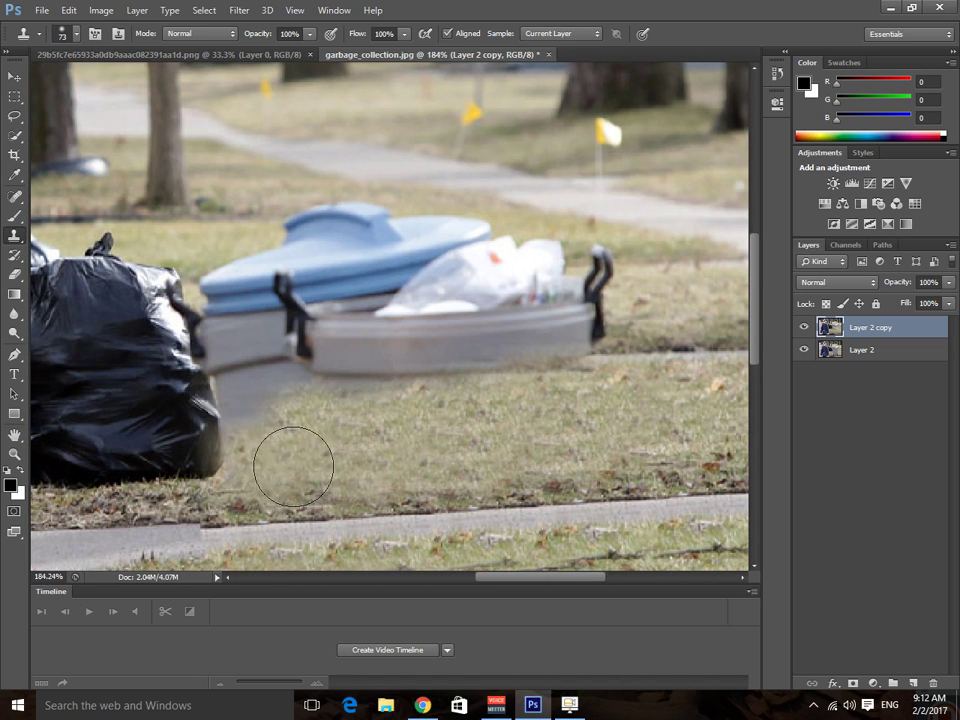
Step: Set the brush to 39 px and 100% hardness and clone grass over the remaining bin body beside the black trash bag
{"action": "left_click", "coordinate": [76, 36]}
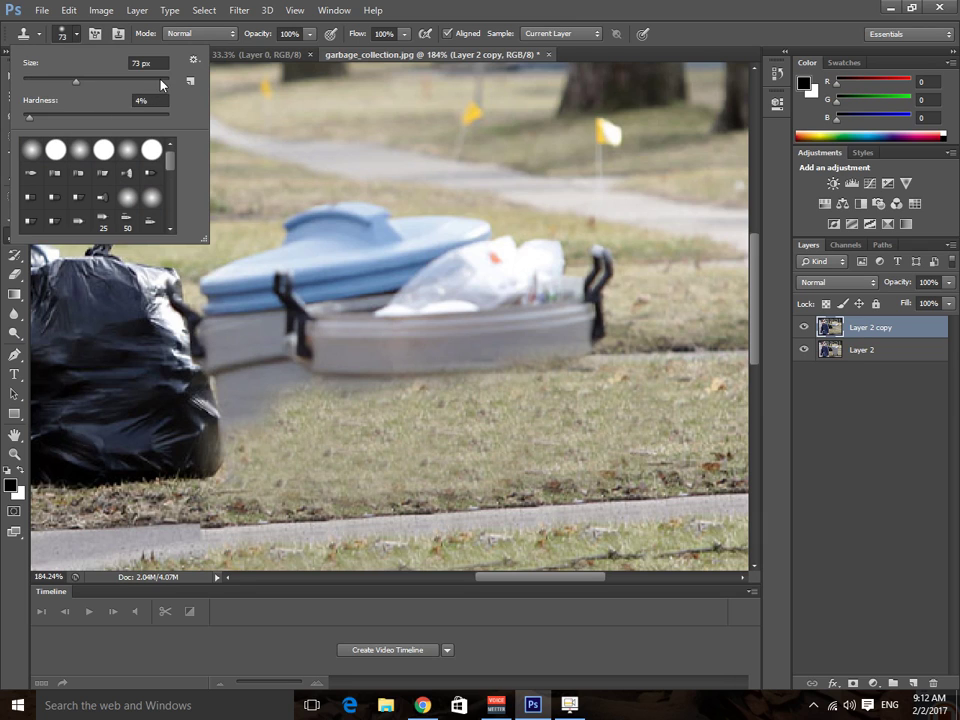
{"action": "left_click", "coordinate": [49, 80]}
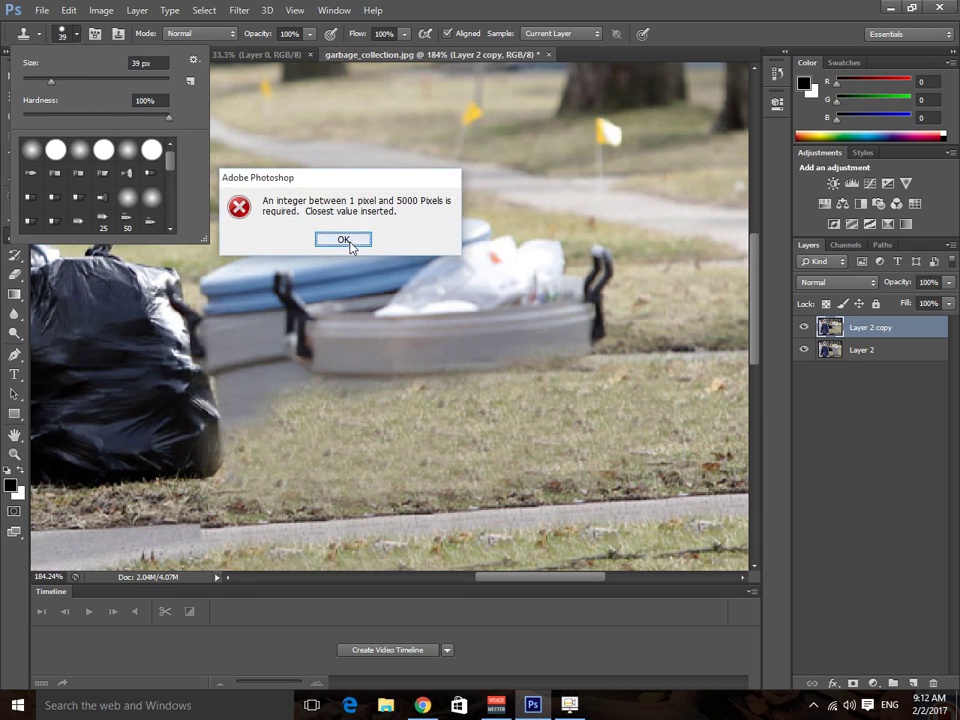
{"action": "left_click", "coordinate": [343, 240]}
{"action": "scroll", "coordinate": [300, 450], "scroll_direction": "up", "scroll_amount": 3}
{"action": "mouse_move", "coordinate": [281, 419]}
{"action": "left_mouse_down"}
{"action": "mouse_move", "coordinate": [242, 425]}
{"action": "mouse_move", "coordinate": [247, 462]}
{"action": "mouse_move", "coordinate": [218, 505]}
{"action": "mouse_move", "coordinate": [239, 479]}
{"action": "mouse_move", "coordinate": [225, 380]}
{"action": "mouse_move", "coordinate": [232, 426]}
{"action": "left_mouse_up"}
{"action": "mouse_move", "coordinate": [222, 381]}
{"action": "left_mouse_down"}
{"action": "mouse_move", "coordinate": [212, 360]}
{"action": "mouse_move", "coordinate": [259, 379]}
{"action": "mouse_move", "coordinate": [409, 384]}
{"action": "mouse_move", "coordinate": [450, 400]}
{"action": "mouse_move", "coordinate": [328, 391]}
{"action": "left_mouse_up"}
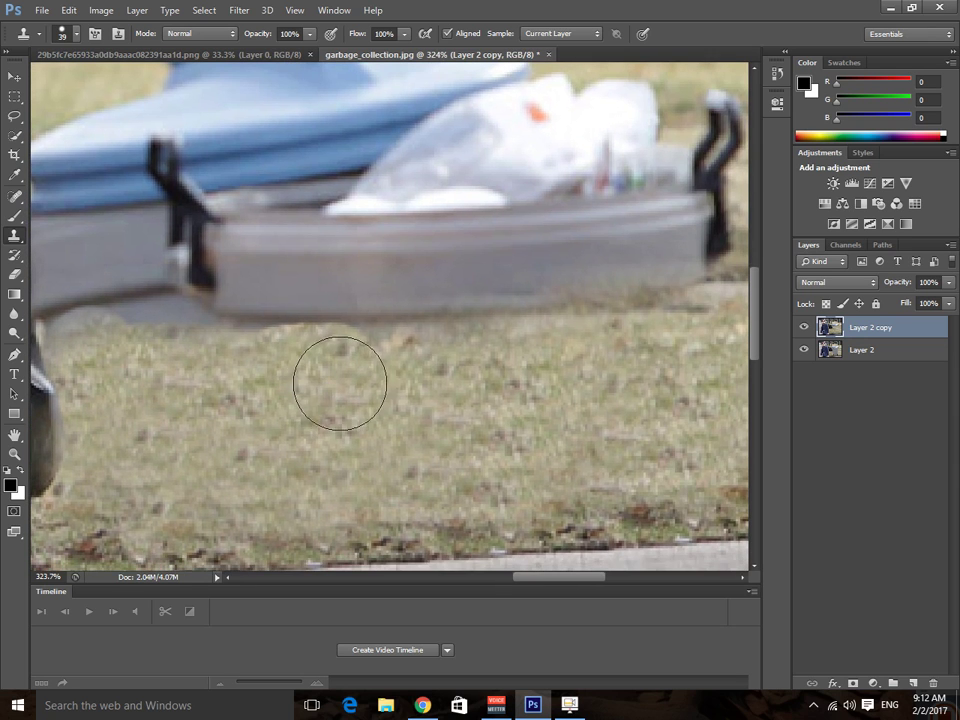
Step: Soften the brush to 8% hardness and clone the thin path and its grass edge from beside the front bin across its lower body
{"action": "mouse_move", "coordinate": [530, 352]}
{"action": "left_mouse_down"}
{"action": "mouse_move", "coordinate": [403, 371]}
{"action": "mouse_move", "coordinate": [333, 364]}
{"action": "left_mouse_up"}
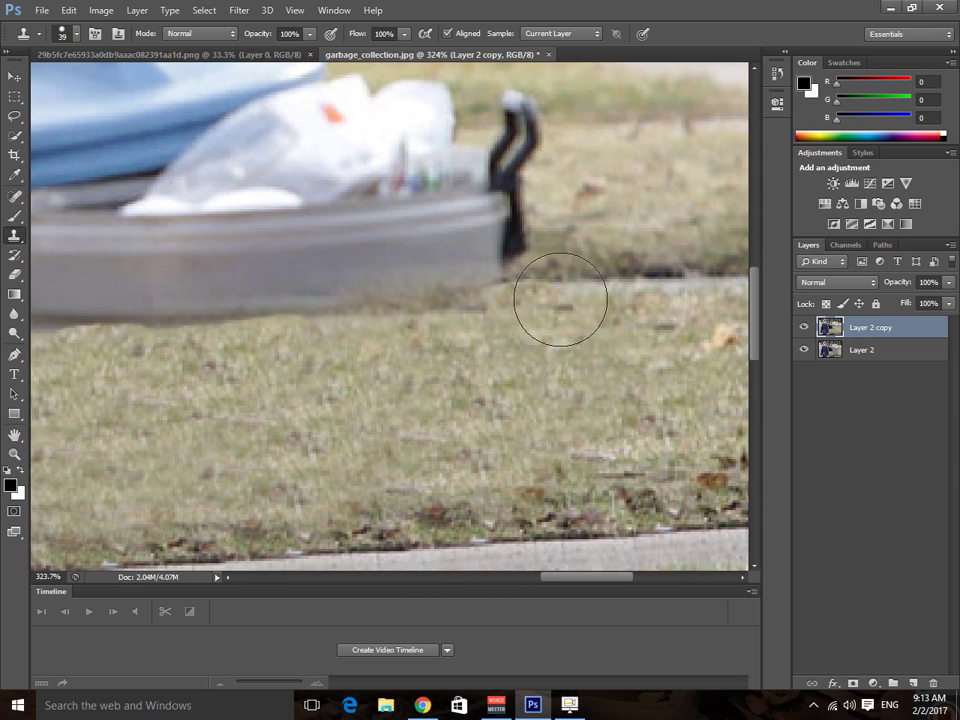
{"action": "left_click", "coordinate": [619, 289], "text": "alt"}
{"action": "left_click", "coordinate": [501, 287]}
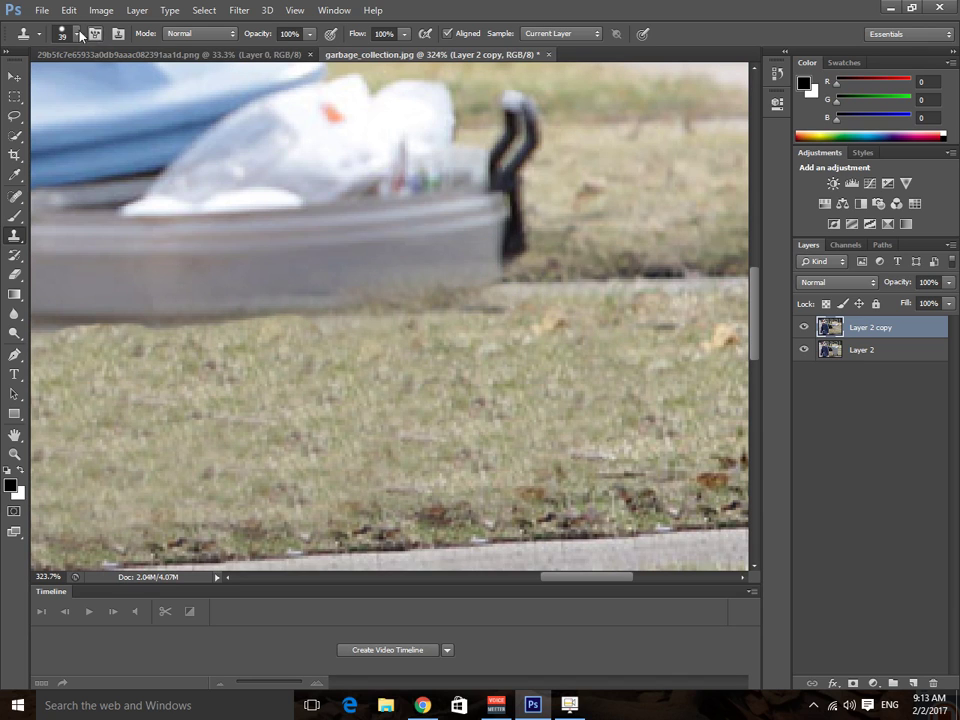
{"action": "left_click", "coordinate": [80, 36]}
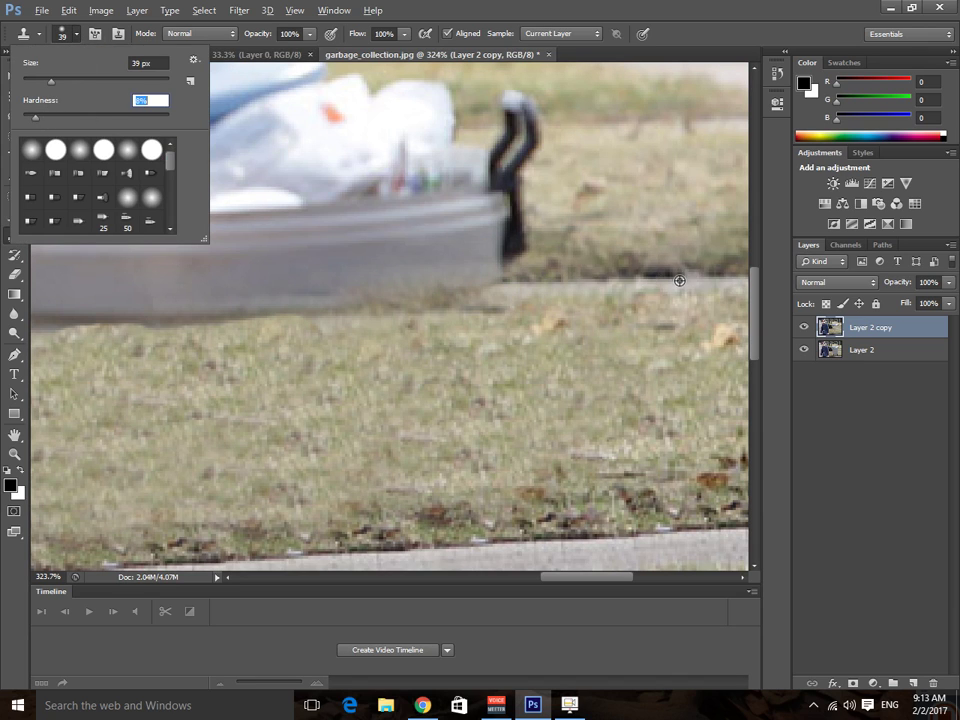
{"action": "mouse_move", "coordinate": [646, 275]}
{"action": "left_mouse_down"}
{"action": "mouse_move", "coordinate": [464, 293]}
{"action": "mouse_move", "coordinate": [293, 269]}
{"action": "mouse_move", "coordinate": [408, 272]}
{"action": "mouse_move", "coordinate": [290, 292]}
{"action": "left_mouse_up"}
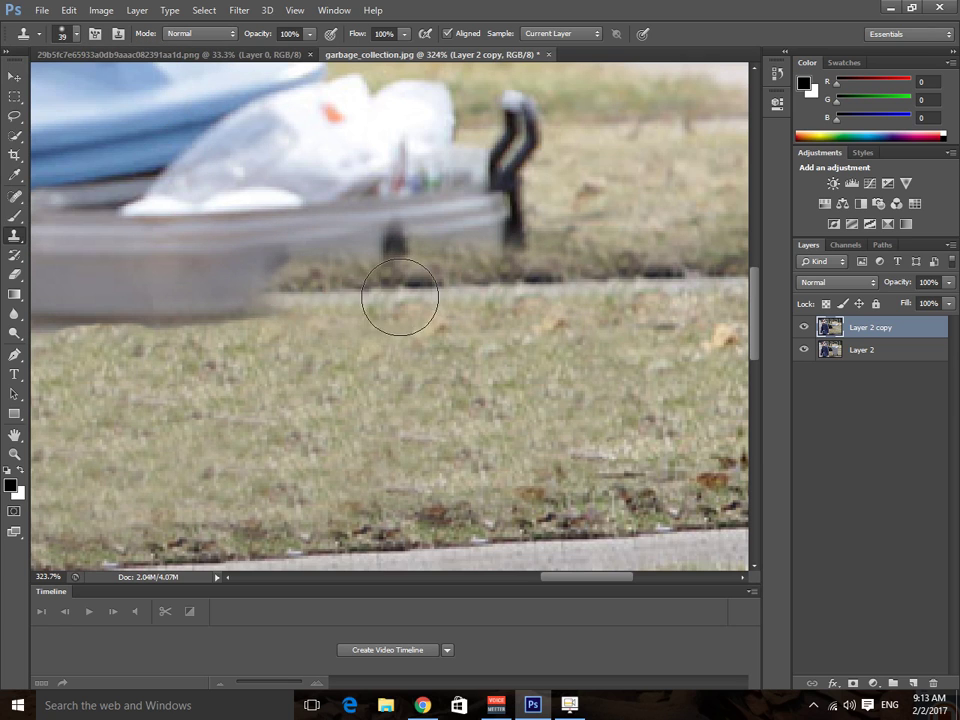
{"action": "mouse_move", "coordinate": [400, 297]}
{"action": "left_mouse_down"}
{"action": "mouse_move", "coordinate": [72, 305]}
{"action": "mouse_move", "coordinate": [382, 357]}
{"action": "mouse_move", "coordinate": [318, 340]}
{"action": "mouse_move", "coordinate": [183, 333]}
{"action": "mouse_move", "coordinate": [111, 350]}
{"action": "mouse_move", "coordinate": [114, 366]}
{"action": "mouse_move", "coordinate": [89, 341]}
{"action": "left_mouse_up"}
Step: Clone nearby grass over the front bin's right end and the lower part of its black handle
{"action": "key", "text": "space"}
{"action": "left_click_drag", "start_coordinate": [162, 344], "coordinate": [116, 418]}
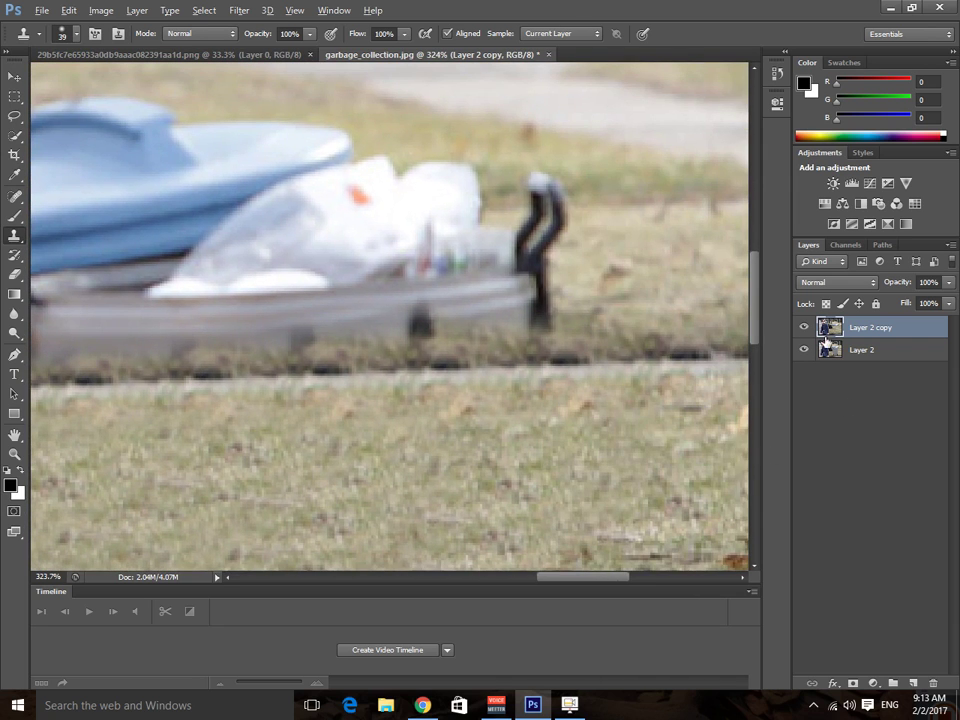
{"action": "left_click", "coordinate": [673, 296], "text": "alt"}
{"action": "left_click_drag", "start_coordinate": [562, 329], "coordinate": [484, 301]}
{"action": "key", "text": "ctrl+z"}
{"action": "left_click_drag", "start_coordinate": [544, 311], "coordinate": [486, 313]}
{"action": "left_click", "coordinate": [628, 313], "text": "alt"}
{"action": "mouse_move", "coordinate": [542, 302]}
{"action": "left_mouse_down"}
{"action": "mouse_move", "coordinate": [538, 311]}
{"action": "mouse_move", "coordinate": [551, 307]}
{"action": "mouse_move", "coordinate": [482, 309]}
{"action": "left_mouse_up"}
{"action": "left_click", "coordinate": [646, 262], "text": "alt"}
{"action": "mouse_move", "coordinate": [545, 262]}
{"action": "left_mouse_down"}
{"action": "mouse_move", "coordinate": [525, 272]}
{"action": "mouse_move", "coordinate": [513, 265]}
{"action": "left_mouse_up"}
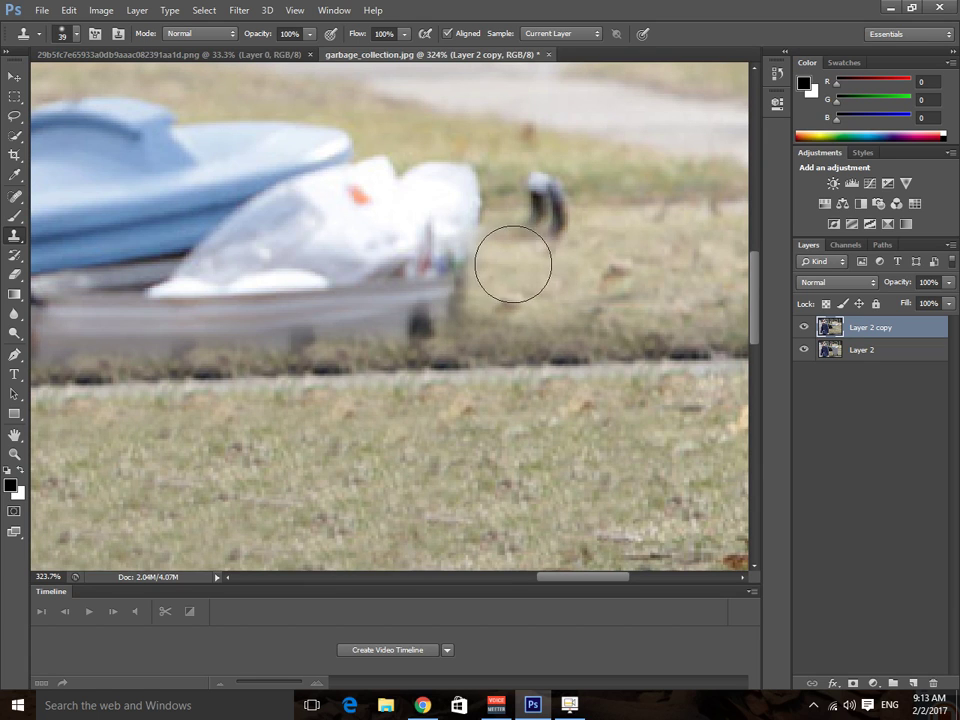
Step: Extend the cloned grass across the front bin's rim beneath the white plastic bag
{"action": "left_click_drag", "start_coordinate": [443, 313], "coordinate": [456, 302]}
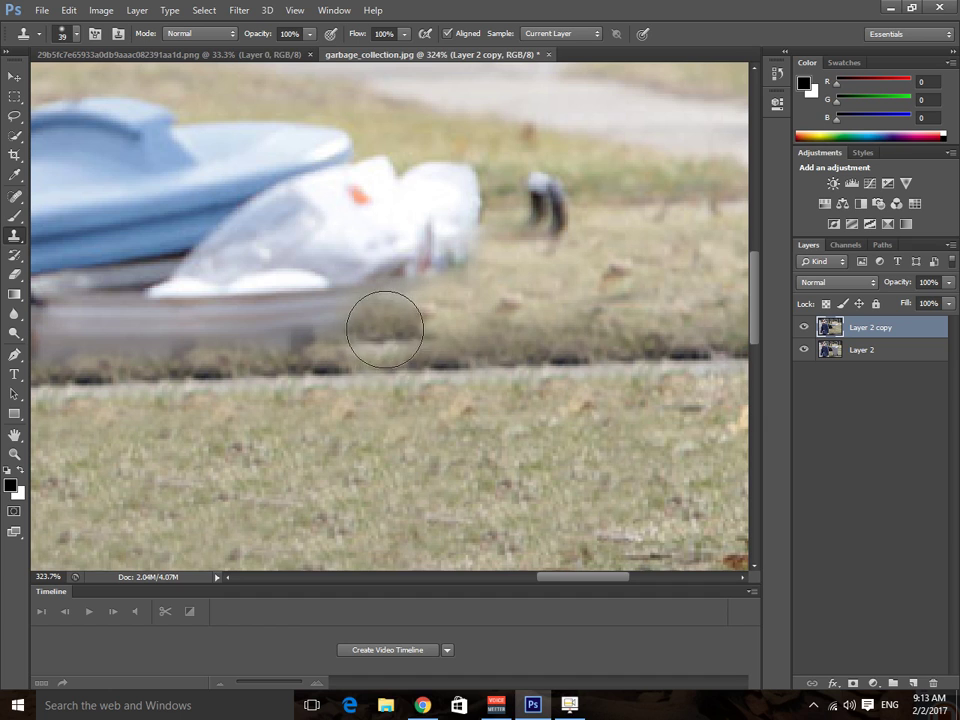
{"action": "left_click", "coordinate": [507, 329], "text": "alt"}
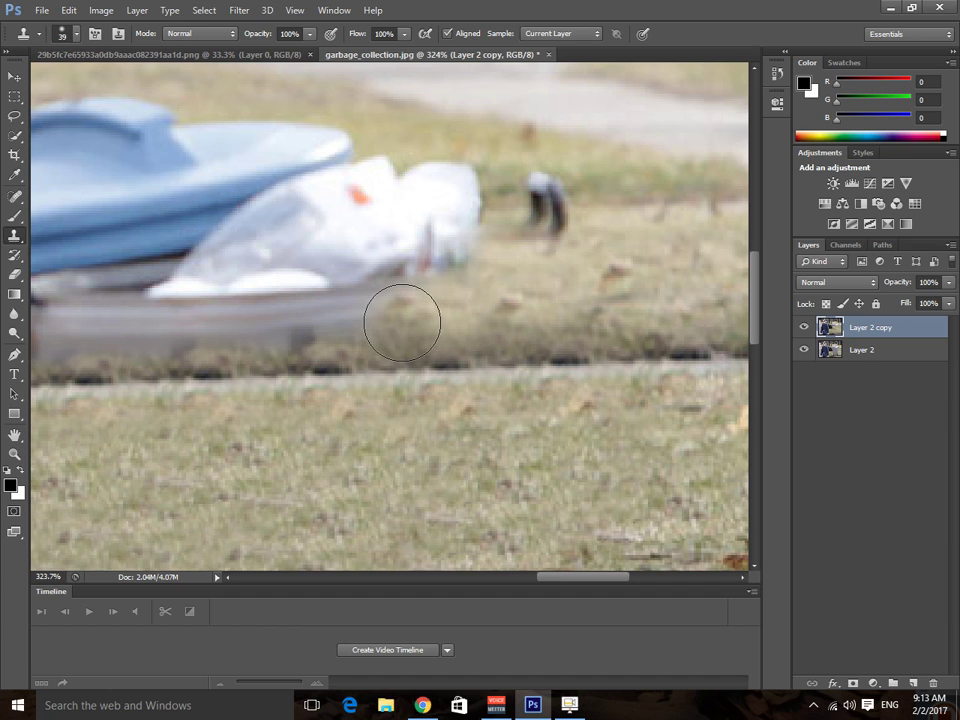
{"action": "mouse_move", "coordinate": [394, 327]}
{"action": "left_mouse_down"}
{"action": "mouse_move", "coordinate": [209, 338]}
{"action": "mouse_move", "coordinate": [319, 321]}
{"action": "mouse_move", "coordinate": [221, 319]}
{"action": "left_mouse_up"}
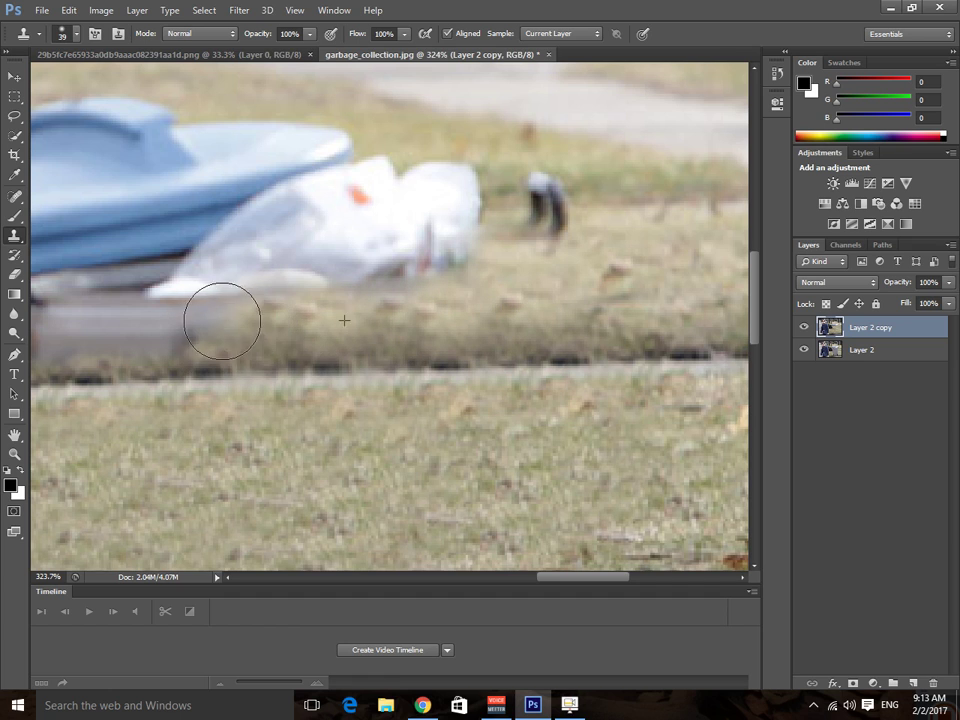
Step: Try to clone grass over the leftover handle tip and the right edge of the white bag
{"action": "scroll", "coordinate": [553, 304], "scroll_direction": "up", "scroll_amount": 2}
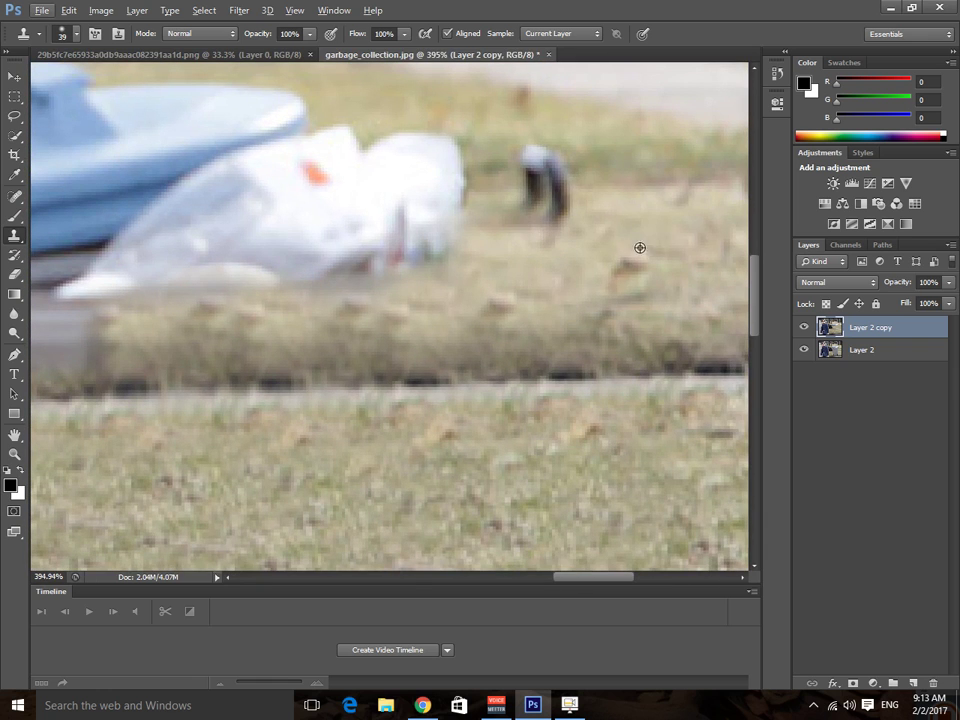
{"action": "left_click_drag", "start_coordinate": [526, 220], "coordinate": [533, 193]}
{"action": "left_click_drag", "start_coordinate": [487, 236], "coordinate": [485, 231]}
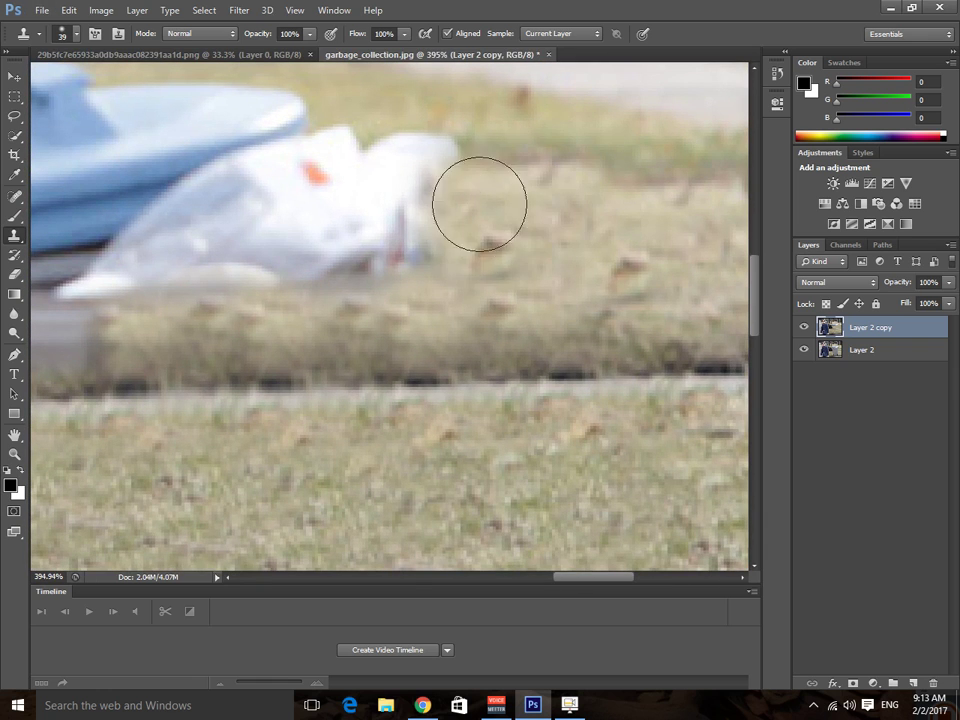
{"action": "key", "text": "ctrl+z"}
Step: Enlarge the brush to 45 px, resample the grass border and clone it over the leftover handle tip
{"action": "scroll", "coordinate": [642, 203], "scroll_direction": "up", "scroll_amount": 2}
{"action": "scroll", "coordinate": [669, 197], "scroll_direction": "down", "scroll_amount": 3}
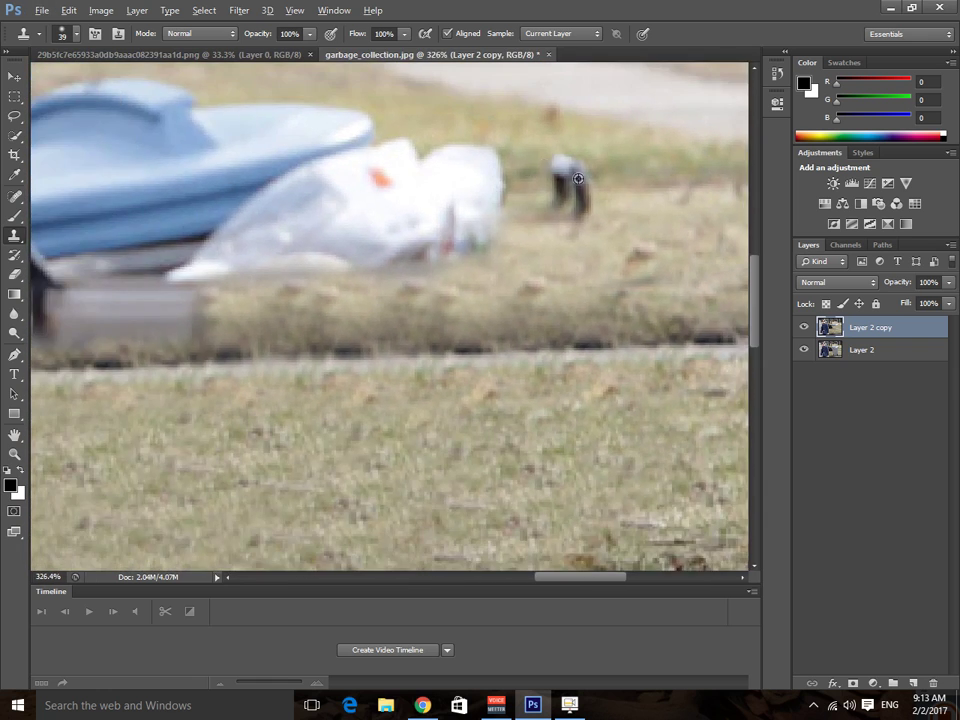
{"action": "left_click", "coordinate": [682, 192]}
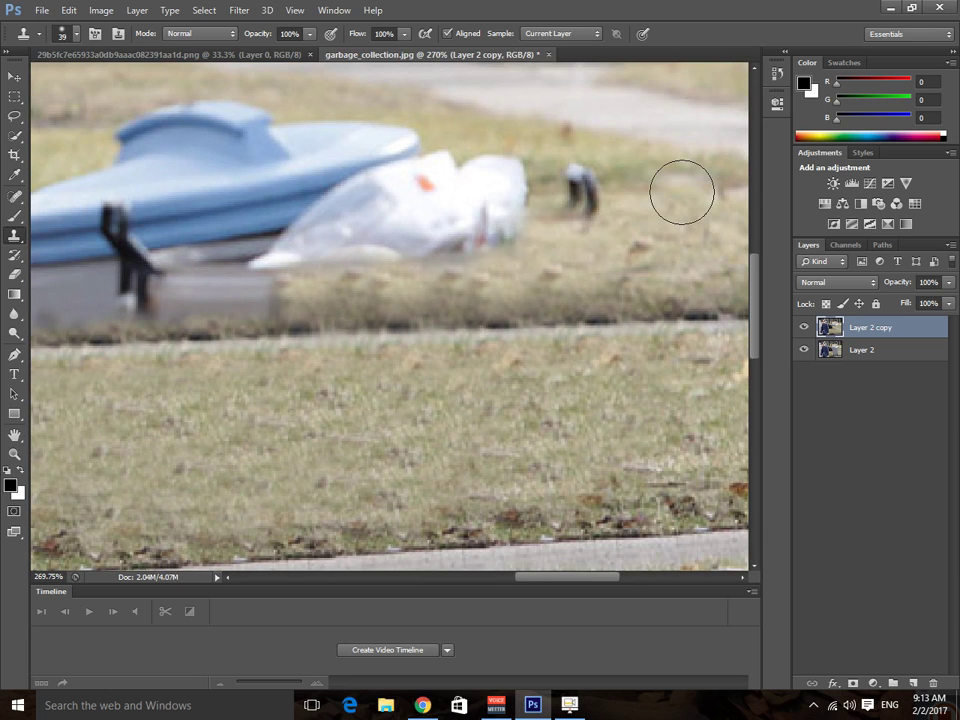
{"action": "key", "text": "bracketright"}
{"action": "left_click", "coordinate": [681, 193], "text": "alt"}
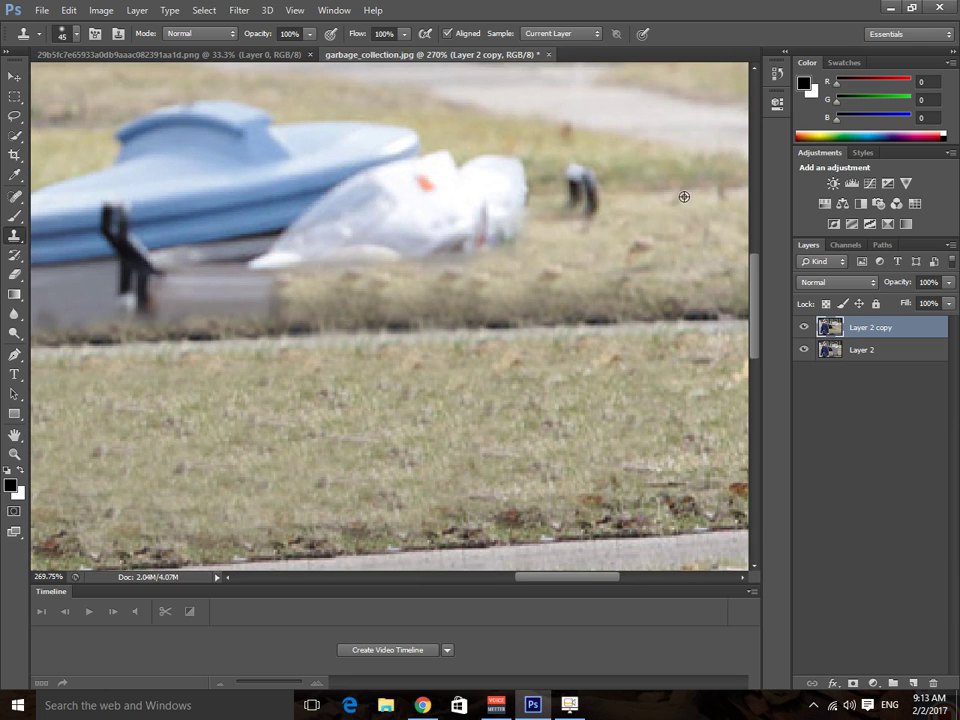
{"action": "left_click", "coordinate": [584, 195]}
{"action": "left_click", "coordinate": [577, 194]}
{"action": "left_click", "coordinate": [620, 183], "text": "alt"}
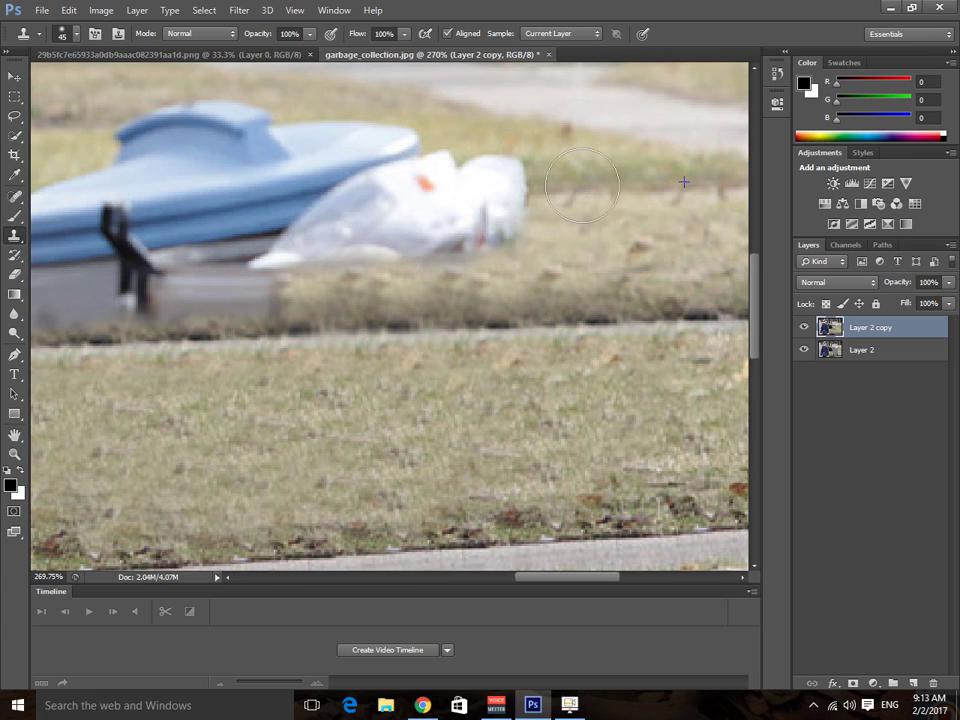
Step: Clone the grass strips over the white bag, the blue lid and the remaining bin parts up to the black trash bag
{"action": "mouse_move", "coordinate": [514, 187]}
{"action": "left_mouse_down"}
{"action": "mouse_move", "coordinate": [504, 200]}
{"action": "mouse_move", "coordinate": [449, 168]}
{"action": "left_mouse_up"}
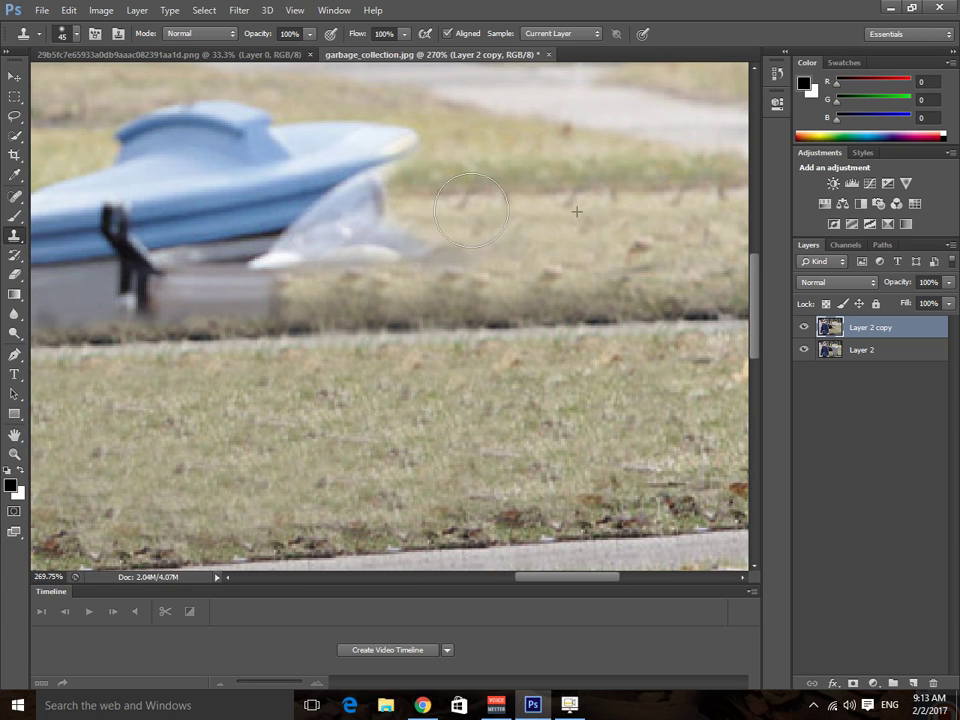
{"action": "mouse_move", "coordinate": [471, 210]}
{"action": "left_mouse_down"}
{"action": "mouse_move", "coordinate": [422, 206]}
{"action": "mouse_move", "coordinate": [403, 149]}
{"action": "mouse_move", "coordinate": [363, 162]}
{"action": "mouse_move", "coordinate": [332, 191]}
{"action": "mouse_move", "coordinate": [340, 177]}
{"action": "mouse_move", "coordinate": [385, 189]}
{"action": "mouse_move", "coordinate": [342, 215]}
{"action": "mouse_move", "coordinate": [391, 203]}
{"action": "left_mouse_up"}
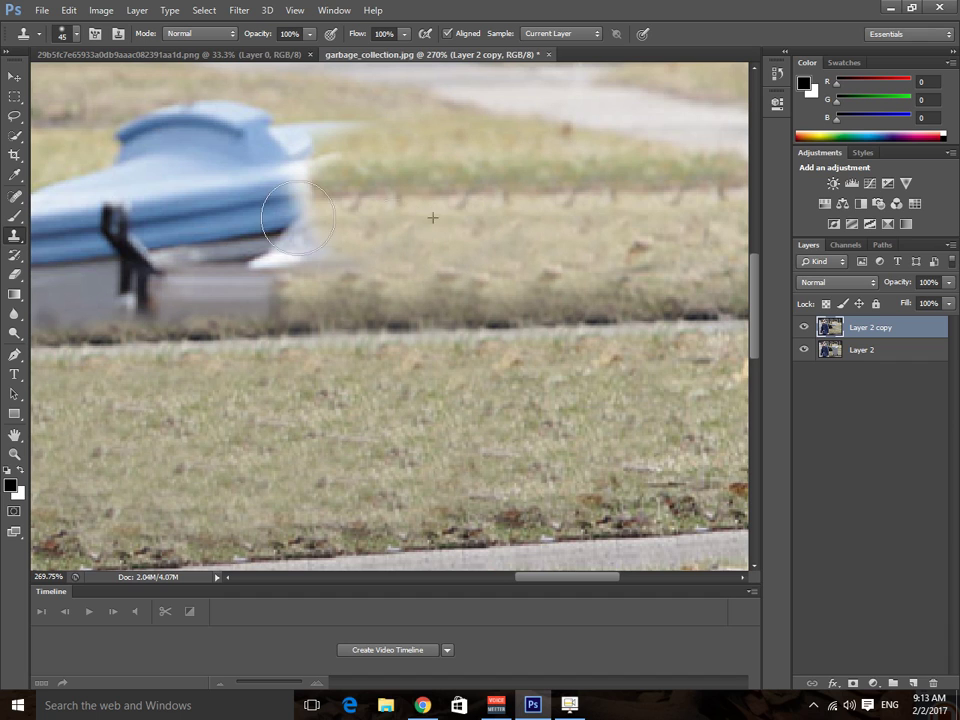
{"action": "mouse_move", "coordinate": [297, 218]}
{"action": "left_mouse_down"}
{"action": "mouse_move", "coordinate": [318, 156]}
{"action": "mouse_move", "coordinate": [345, 131]}
{"action": "mouse_move", "coordinate": [180, 135]}
{"action": "mouse_move", "coordinate": [120, 110]}
{"action": "mouse_move", "coordinate": [207, 103]}
{"action": "mouse_move", "coordinate": [161, 142]}
{"action": "mouse_move", "coordinate": [131, 124]}
{"action": "mouse_move", "coordinate": [163, 150]}
{"action": "mouse_move", "coordinate": [116, 128]}
{"action": "left_mouse_up"}
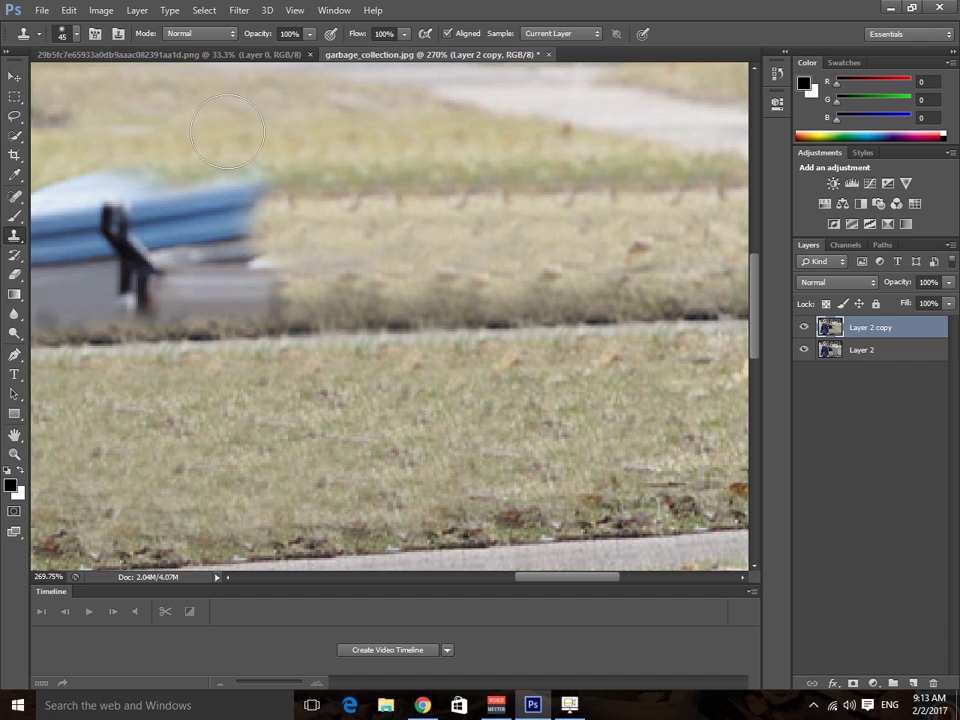
{"action": "mouse_move", "coordinate": [227, 131]}
{"action": "left_mouse_down"}
{"action": "mouse_move", "coordinate": [184, 184]}
{"action": "mouse_move", "coordinate": [157, 197]}
{"action": "mouse_move", "coordinate": [269, 171]}
{"action": "mouse_move", "coordinate": [236, 248]}
{"action": "mouse_move", "coordinate": [238, 240]}
{"action": "mouse_move", "coordinate": [316, 276]}
{"action": "mouse_move", "coordinate": [225, 288]}
{"action": "mouse_move", "coordinate": [259, 238]}
{"action": "mouse_move", "coordinate": [238, 217]}
{"action": "mouse_move", "coordinate": [166, 239]}
{"action": "mouse_move", "coordinate": [137, 260]}
{"action": "mouse_move", "coordinate": [151, 249]}
{"action": "mouse_move", "coordinate": [144, 231]}
{"action": "mouse_move", "coordinate": [132, 266]}
{"action": "mouse_move", "coordinate": [146, 287]}
{"action": "mouse_move", "coordinate": [201, 297]}
{"action": "mouse_move", "coordinate": [216, 284]}
{"action": "mouse_move", "coordinate": [342, 329]}
{"action": "mouse_move", "coordinate": [308, 327]}
{"action": "mouse_move", "coordinate": [359, 317]}
{"action": "mouse_move", "coordinate": [212, 337]}
{"action": "mouse_move", "coordinate": [148, 323]}
{"action": "mouse_move", "coordinate": [152, 316]}
{"action": "mouse_move", "coordinate": [165, 346]}
{"action": "mouse_move", "coordinate": [133, 281]}
{"action": "mouse_move", "coordinate": [126, 291]}
{"action": "mouse_move", "coordinate": [143, 259]}
{"action": "left_mouse_up"}
{"action": "key", "text": "space"}
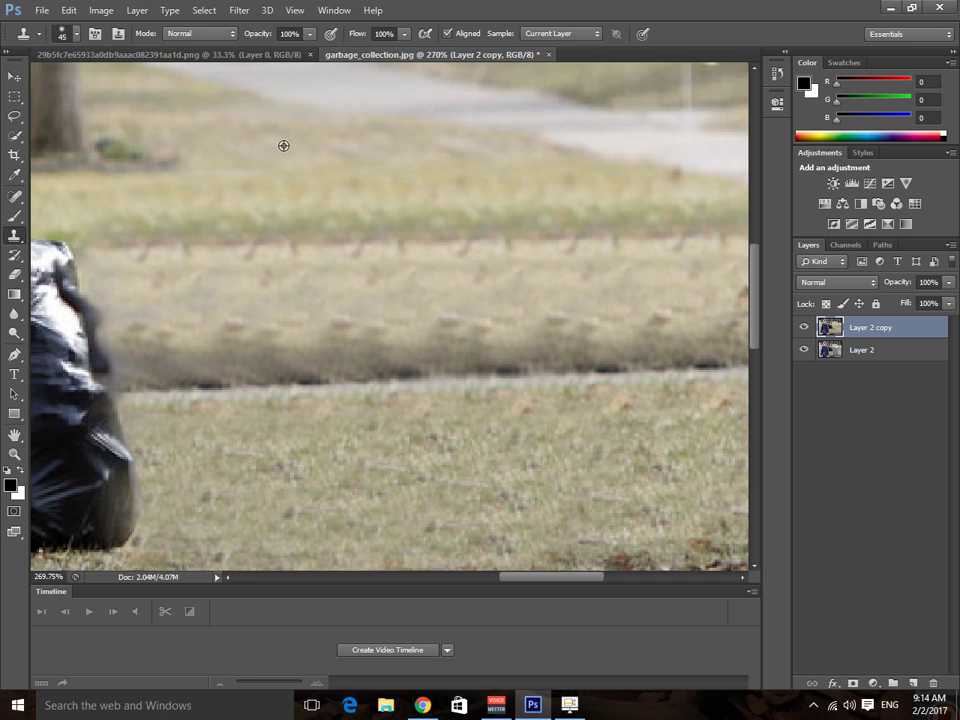
Step: Try to clone grass from the upper lawn over the repeating pattern in the middle strip
{"action": "left_click", "coordinate": [278, 186], "text": "alt"}
{"action": "left_click_drag", "start_coordinate": [426, 285], "coordinate": [189, 297]}
{"action": "key", "text": "ctrl+z"}
Step: Set the brush to 35 px and 0% hardness and clone upper-lawn grass over the repeating marks in the middle strip
{"action": "left_click", "coordinate": [127, 189], "text": "alt"}
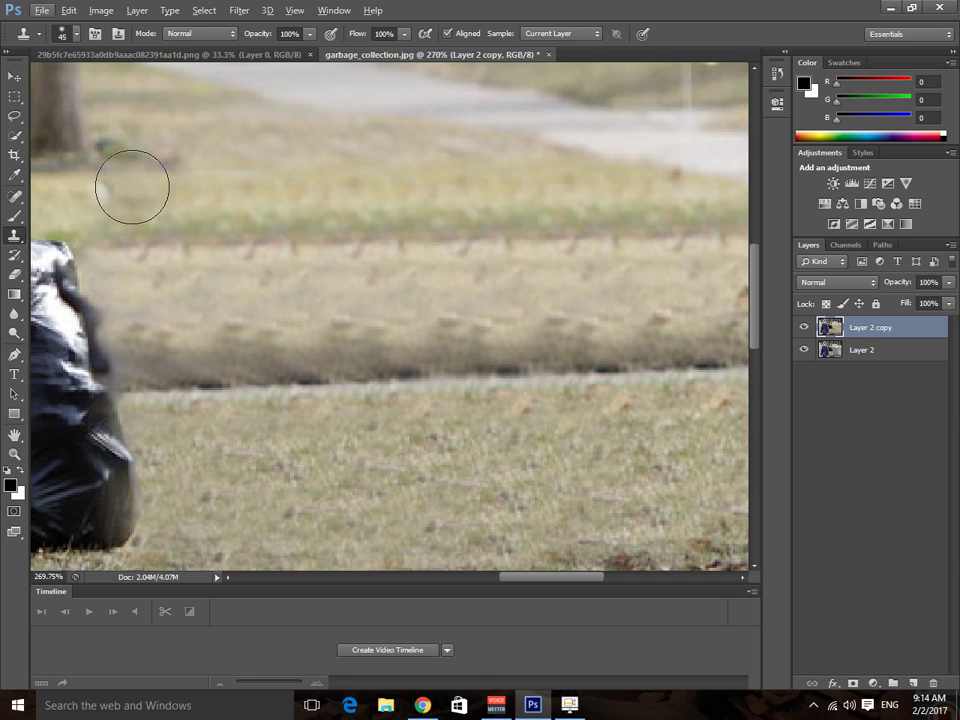
{"action": "key", "text": "bracketleft"}
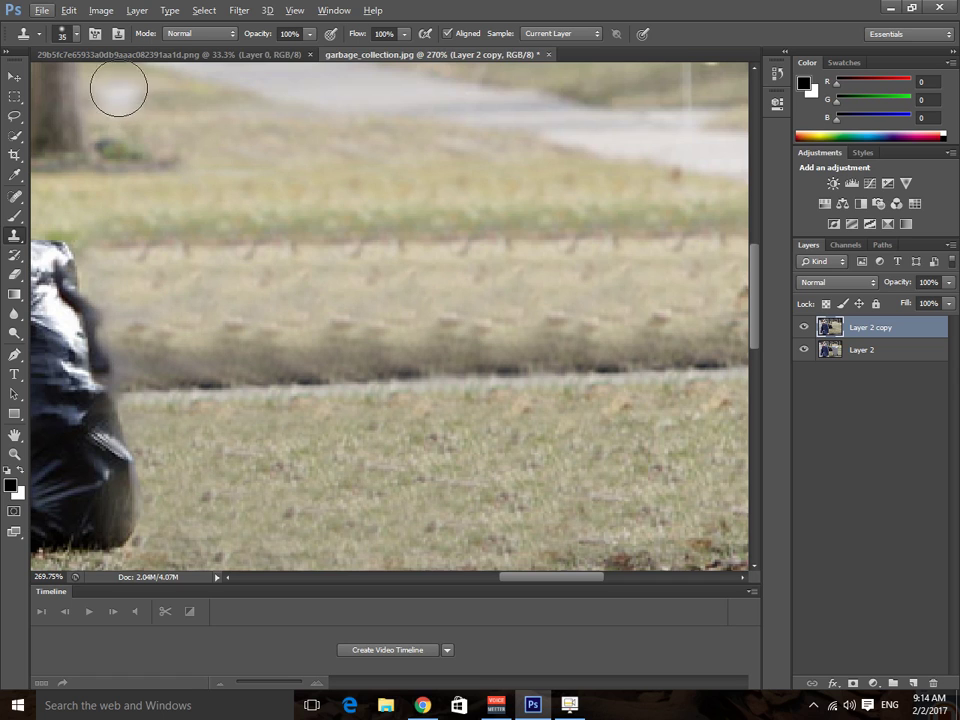
{"action": "left_click", "coordinate": [77, 34]}
{"action": "left_click_drag", "start_coordinate": [36, 119], "coordinate": [26, 116]}
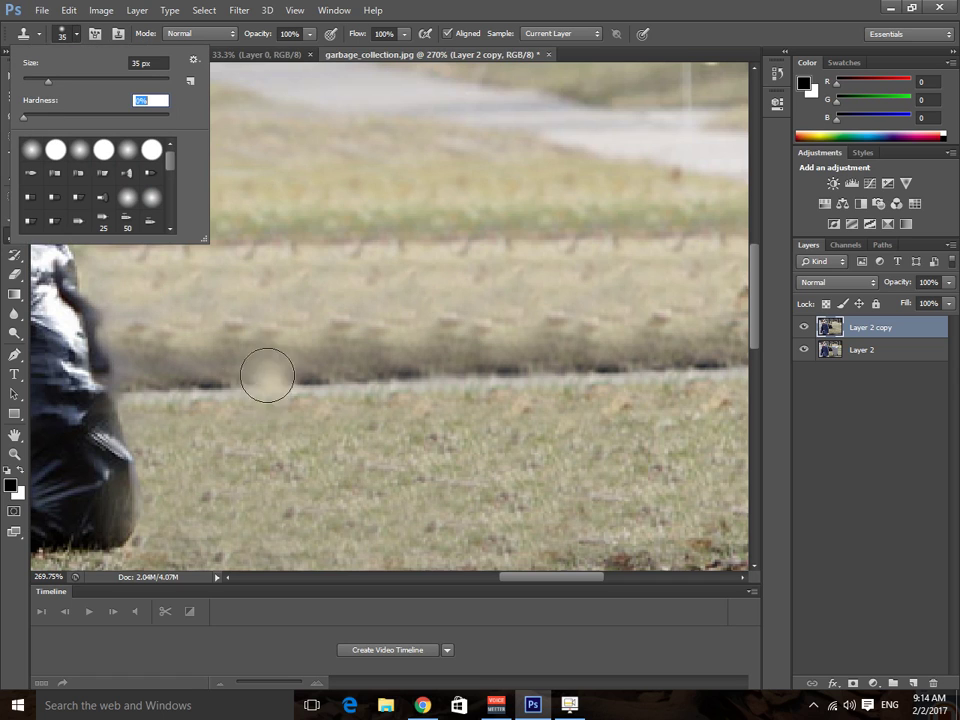
{"action": "left_click", "coordinate": [260, 216]}
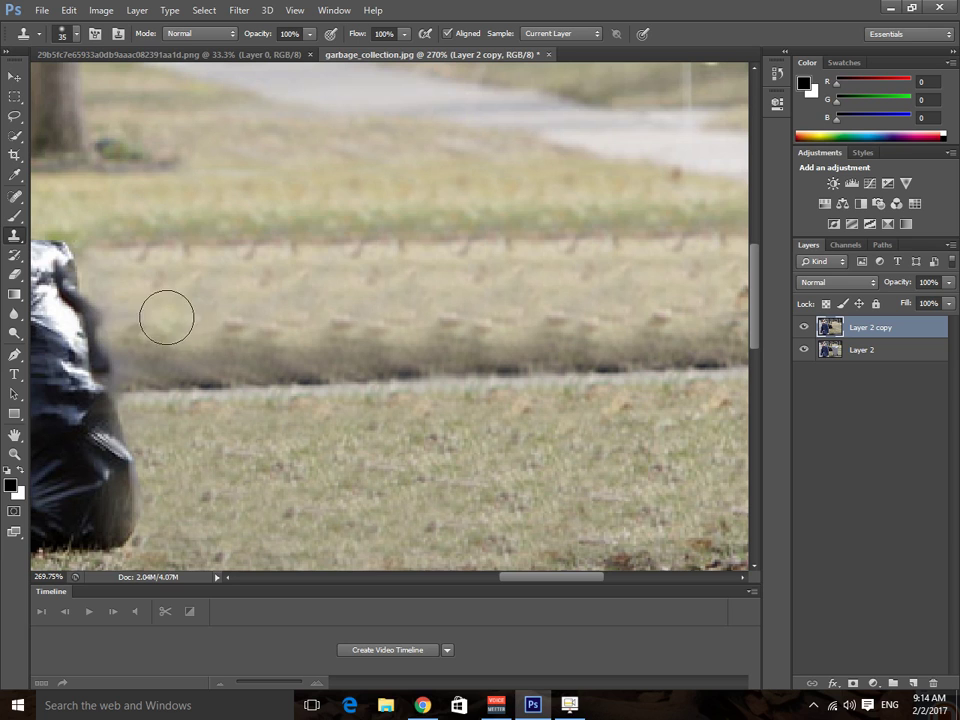
{"action": "left_click", "coordinate": [509, 188], "text": "alt"}
{"action": "mouse_move", "coordinate": [632, 255]}
{"action": "left_mouse_down"}
{"action": "mouse_move", "coordinate": [521, 279]}
{"action": "mouse_move", "coordinate": [212, 286]}
{"action": "left_mouse_up"}
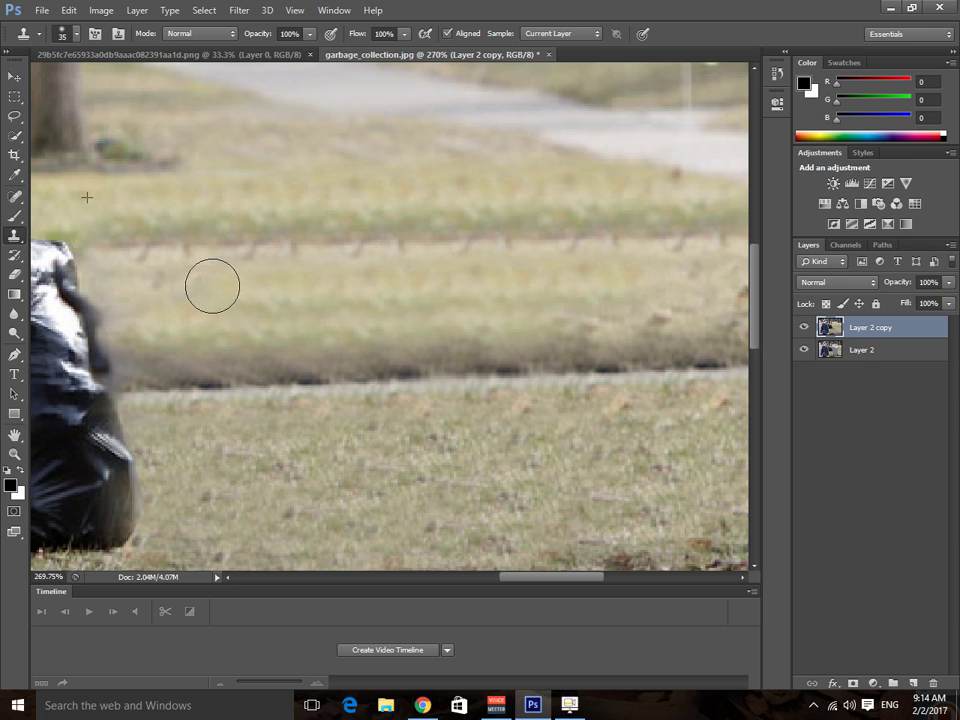
Step: Switch to a 35 px brush at 100% hardness and clone the sidewalk edge over the visible seam below the black trash bag
{"action": "scroll", "coordinate": [516, 313], "scroll_direction": "down", "scroll_amount": 10}
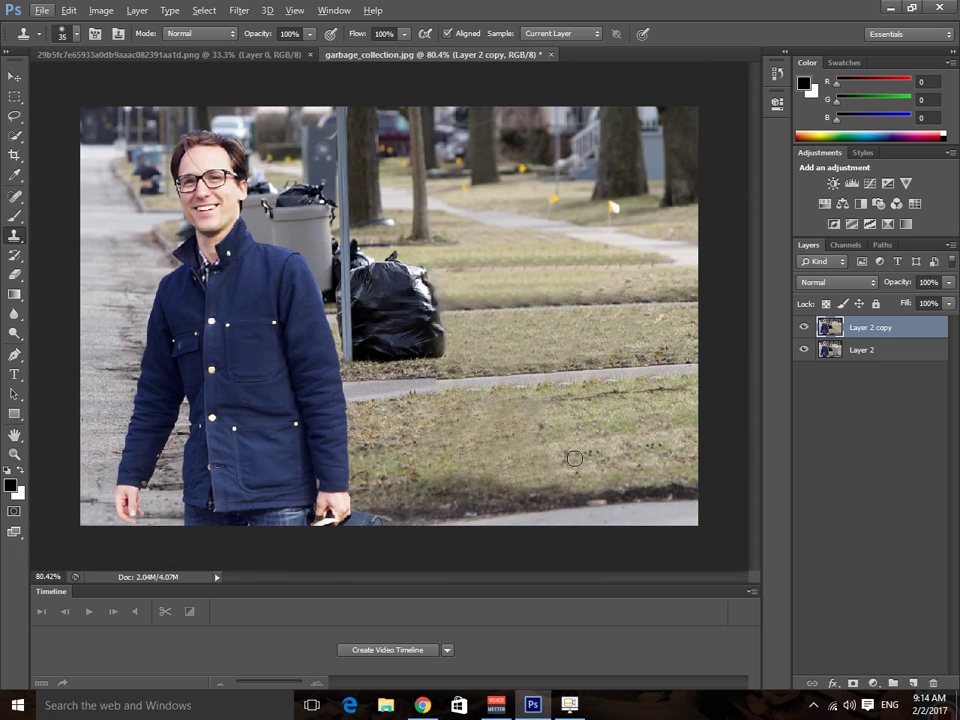
{"action": "scroll", "coordinate": [400, 386], "scroll_direction": "up", "scroll_amount": 8}
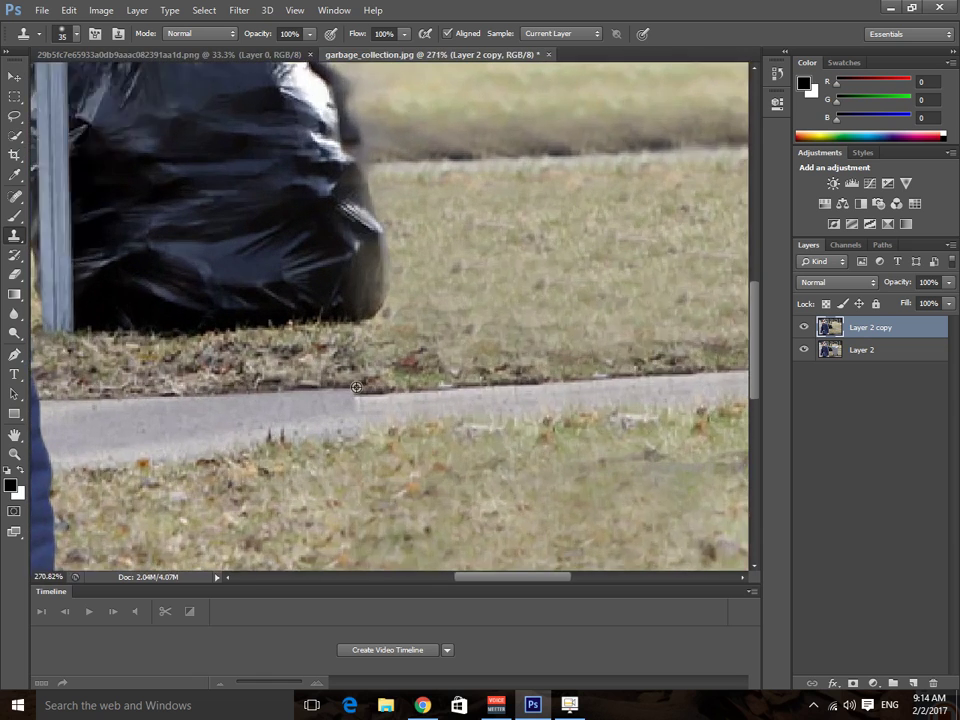
{"action": "left_click", "coordinate": [433, 405]}
{"action": "key", "text": "ctrl+z"}
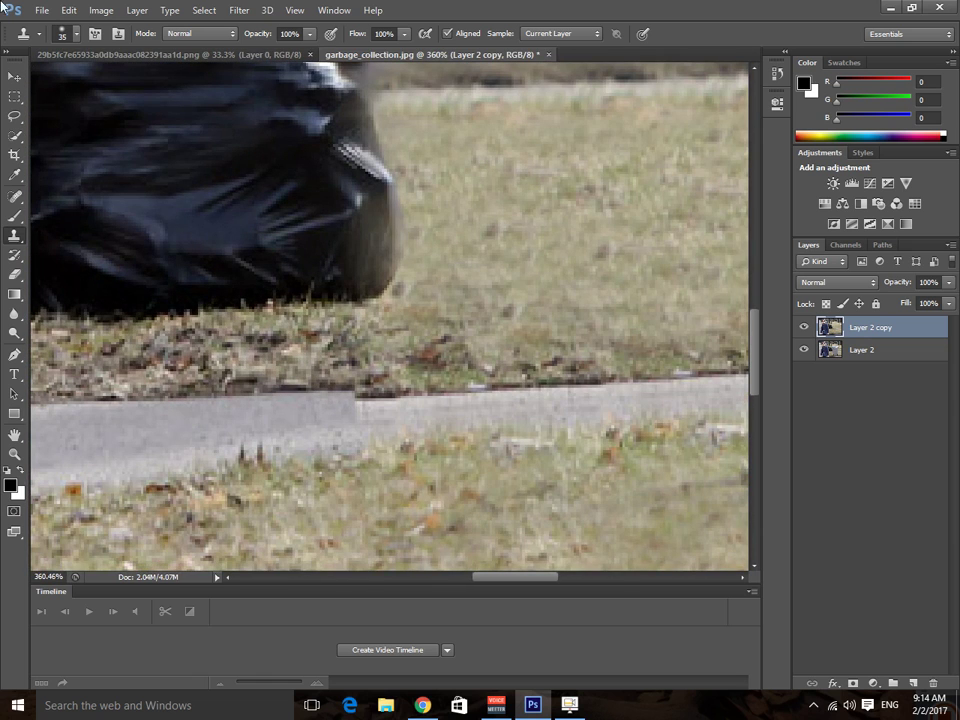
{"action": "left_click", "coordinate": [75, 34]}
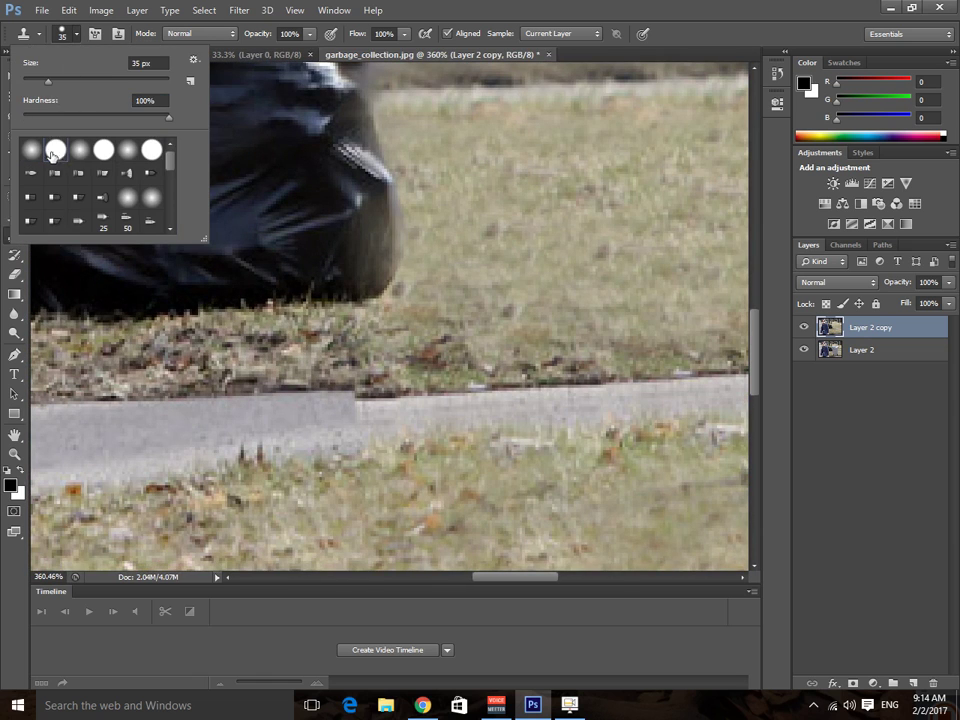
{"action": "left_click", "coordinate": [432, 393]}
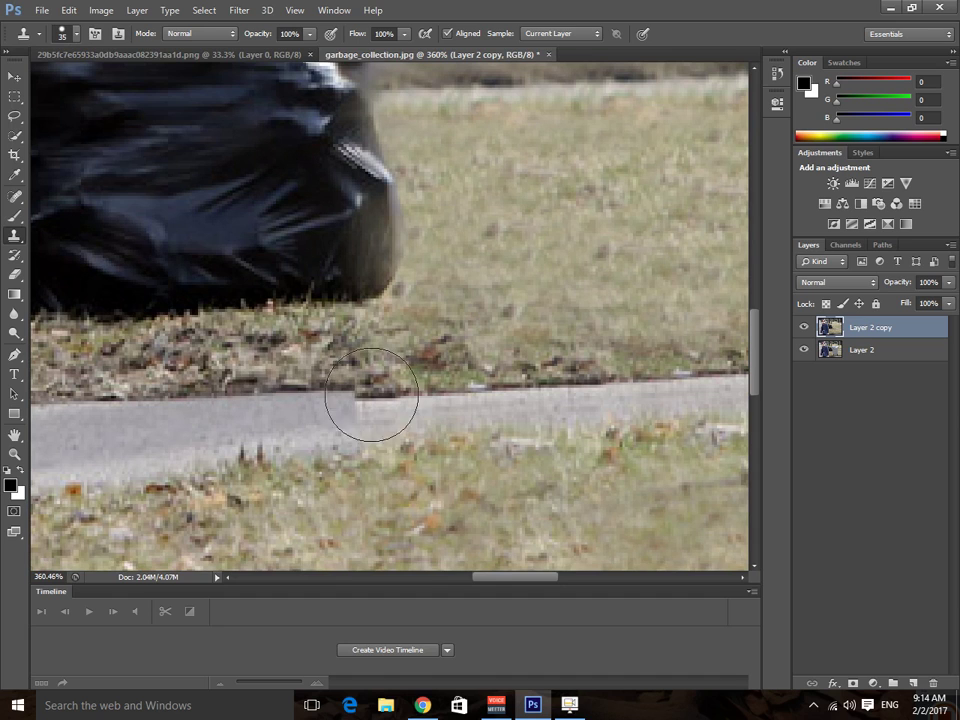
{"action": "mouse_move", "coordinate": [371, 395]}
{"action": "left_mouse_down"}
{"action": "mouse_move", "coordinate": [332, 407]}
{"action": "mouse_move", "coordinate": [186, 407]}
{"action": "mouse_move", "coordinate": [309, 411]}
{"action": "mouse_move", "coordinate": [206, 424]}
{"action": "mouse_move", "coordinate": [121, 405]}
{"action": "left_mouse_up"}
{"action": "left_click_drag", "start_coordinate": [190, 428], "coordinate": [516, 436]}
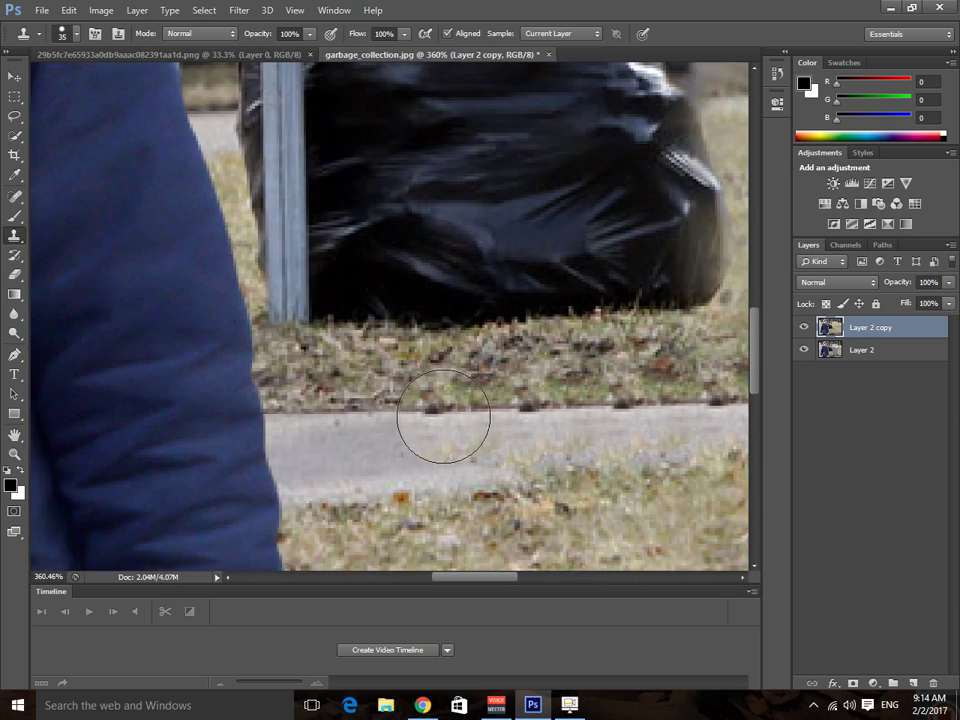
{"action": "scroll", "coordinate": [416, 449], "scroll_direction": "down", "scroll_amount": 3}
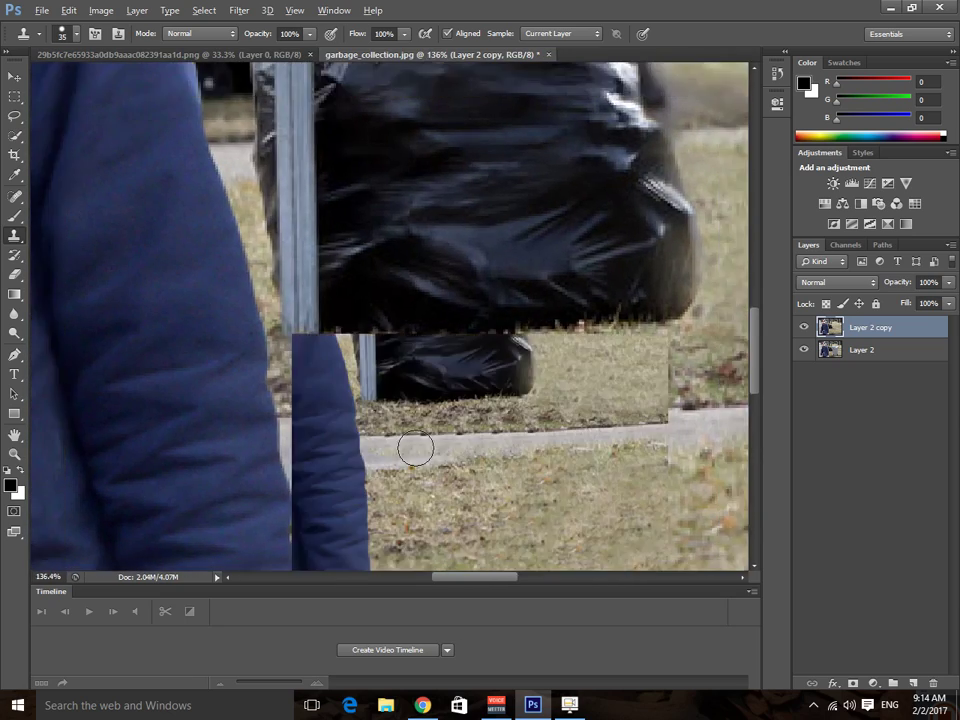
{"action": "scroll", "coordinate": [416, 449], "scroll_direction": "down", "scroll_amount": 3}
{"action": "scroll", "coordinate": [505, 430], "scroll_direction": "up", "scroll_amount": 2}
{"action": "scroll", "coordinate": [519, 430], "scroll_direction": "down", "scroll_amount": 2}
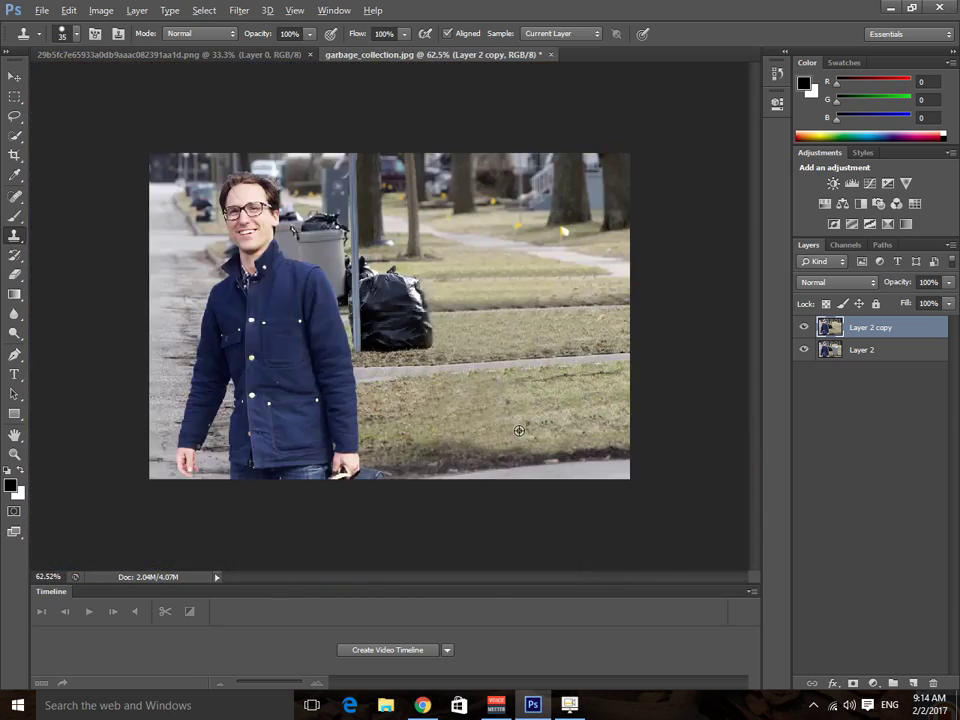
Step: Switch to the Healing Brush tool and try to heal the blurry cloned patch on the lower lawn
{"action": "scroll", "coordinate": [519, 430], "scroll_direction": "up", "scroll_amount": 1}
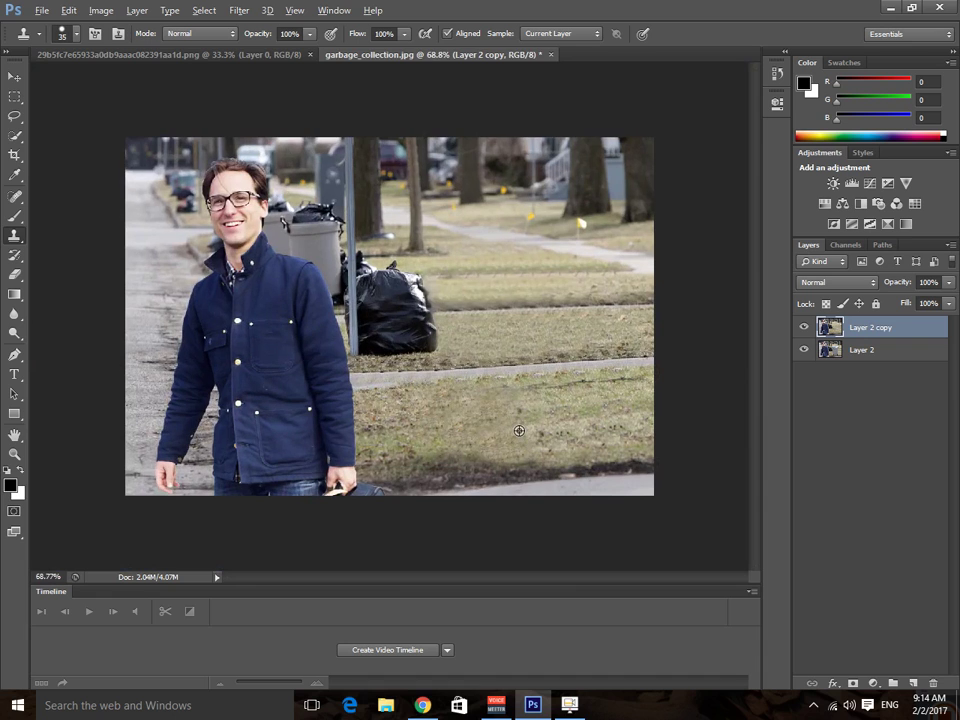
{"action": "left_click", "coordinate": [23, 215]}
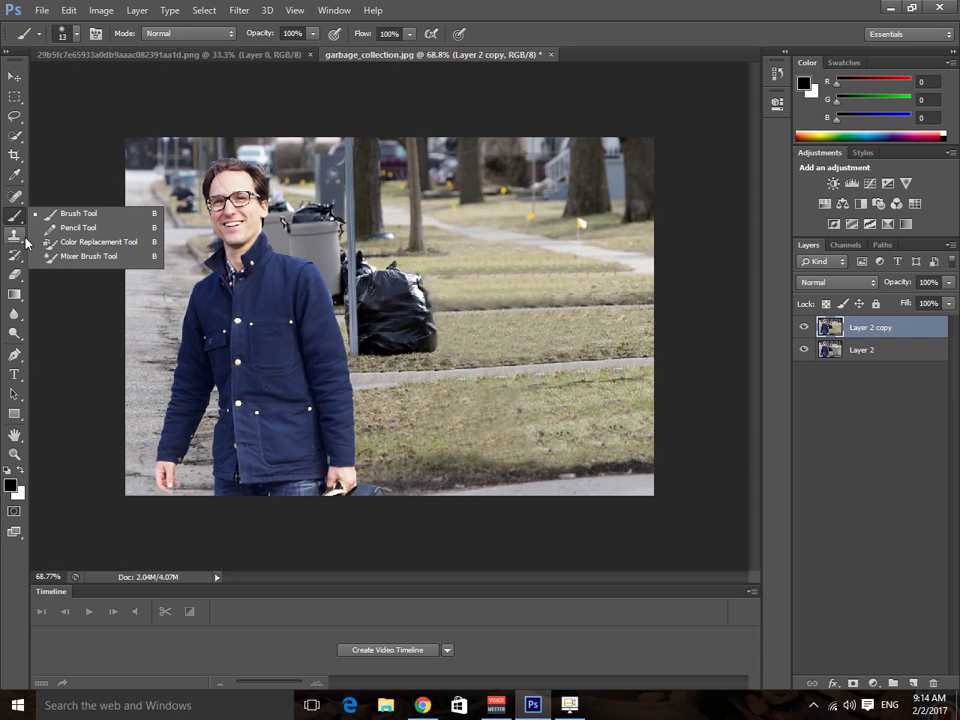
{"action": "left_click", "coordinate": [18, 197]}
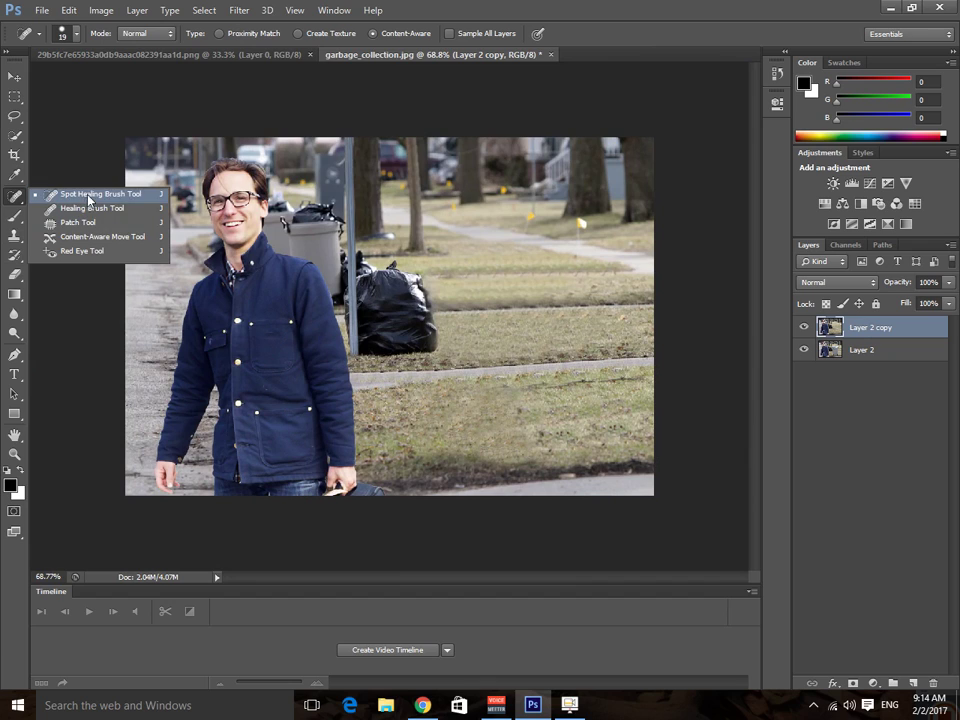
{"action": "left_click", "coordinate": [92, 209]}
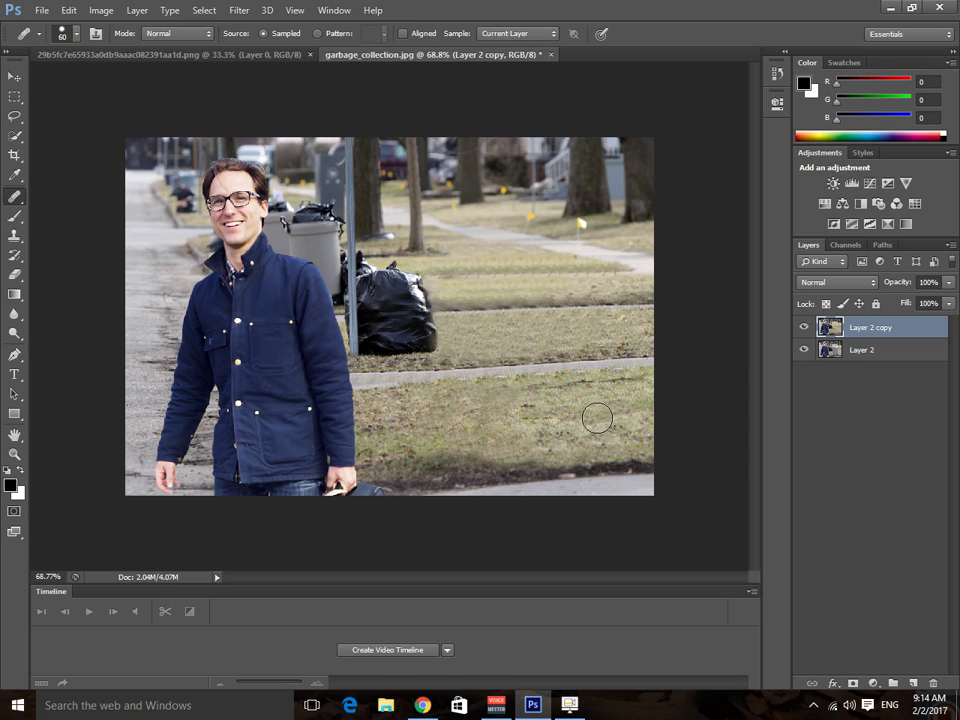
{"action": "mouse_move", "coordinate": [469, 425]}
{"action": "left_mouse_down"}
{"action": "mouse_move", "coordinate": [555, 428]}
{"action": "mouse_move", "coordinate": [498, 430]}
{"action": "mouse_move", "coordinate": [464, 448]}
{"action": "mouse_move", "coordinate": [508, 438]}
{"action": "mouse_move", "coordinate": [462, 436]}
{"action": "mouse_move", "coordinate": [428, 411]}
{"action": "mouse_move", "coordinate": [490, 400]}
{"action": "mouse_move", "coordinate": [424, 421]}
{"action": "left_mouse_up"}
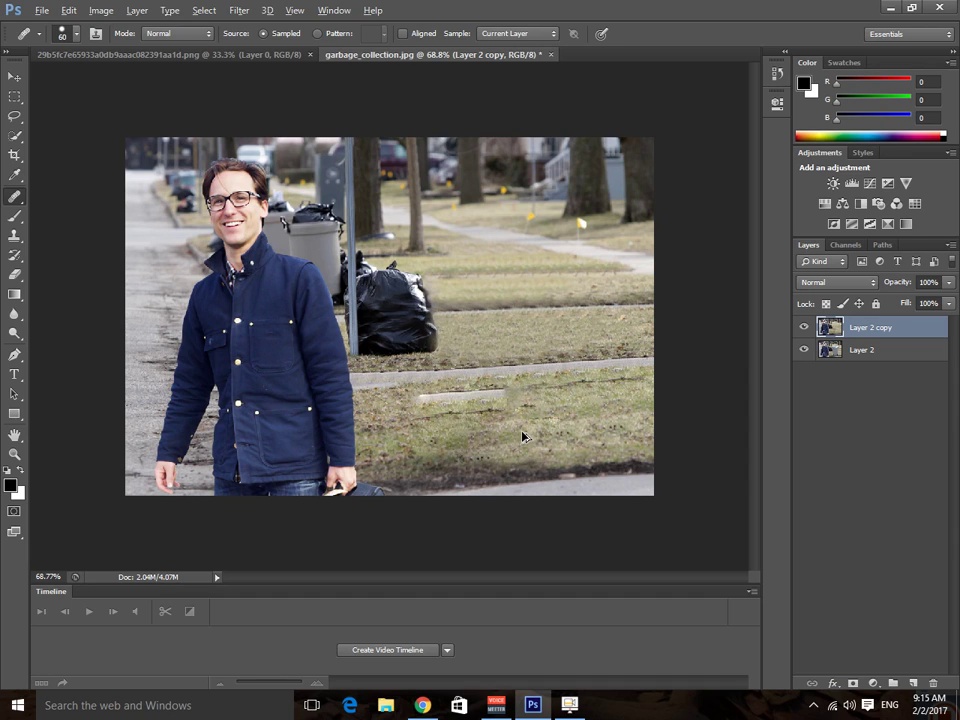
{"action": "key", "text": "ctrl+z"}
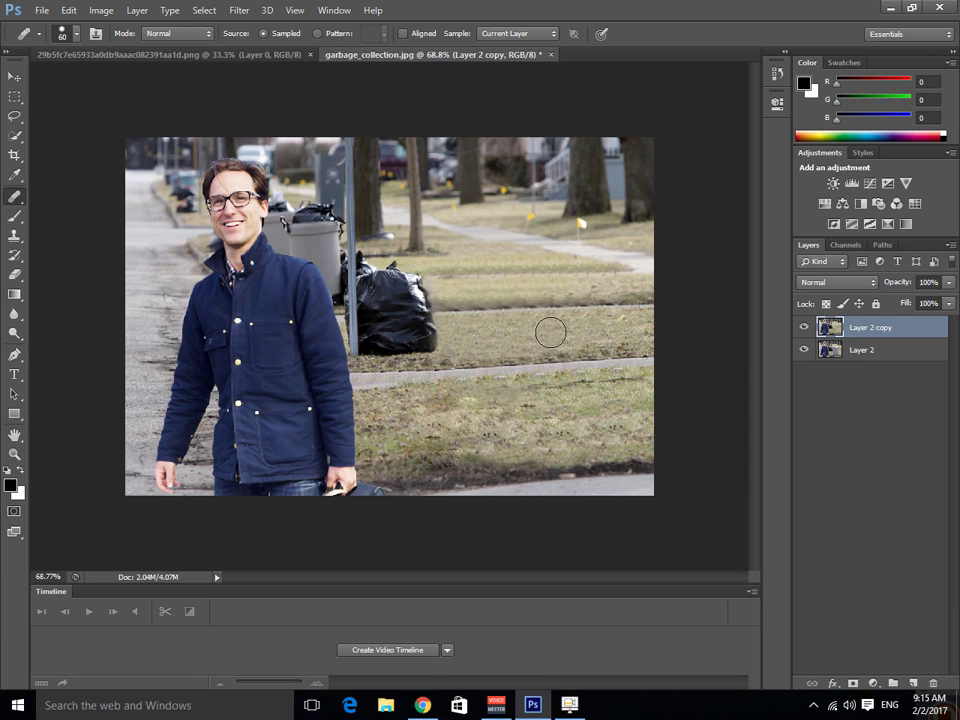
Step: Heal a spot in the middle grass strip, and blend the lower lawn's cloned patch using grass sampled just beside it
{"action": "left_click", "coordinate": [519, 331]}
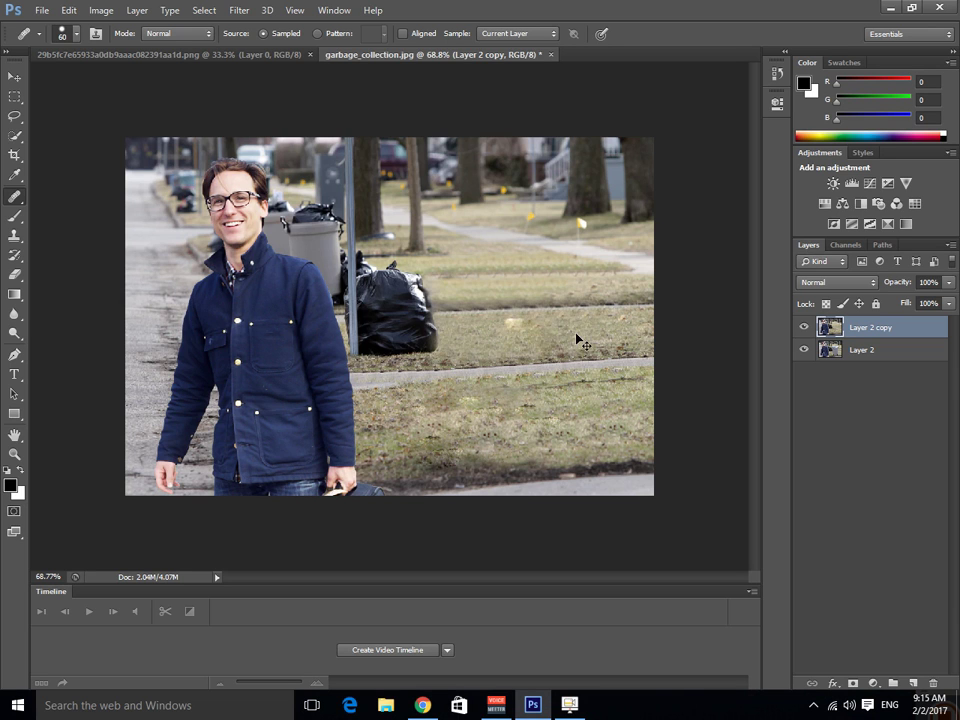
{"action": "scroll", "coordinate": [577, 345], "scroll_direction": "up", "scroll_amount": 5}
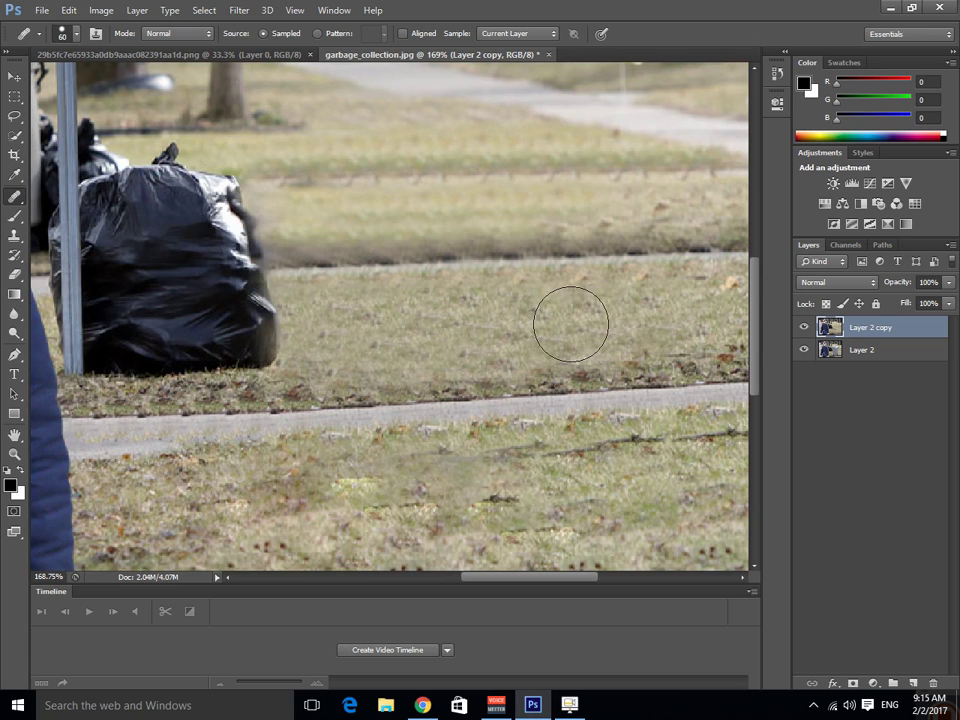
{"action": "scroll", "coordinate": [567, 343], "scroll_direction": "down", "scroll_amount": 2}
{"action": "scroll", "coordinate": [567, 343], "scroll_direction": "down", "scroll_amount": 3}
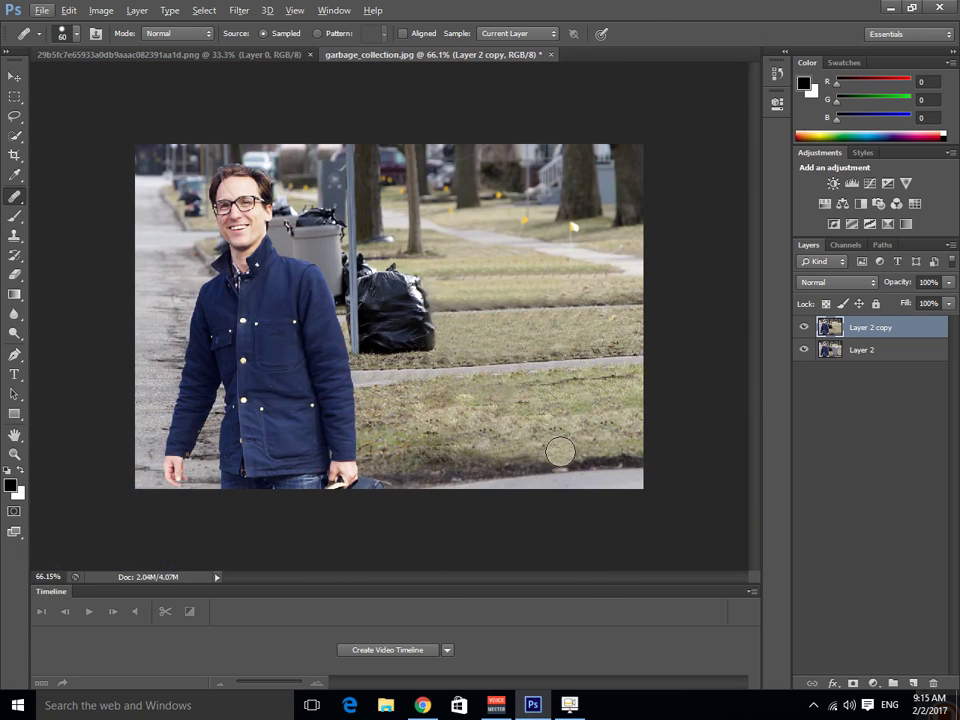
{"action": "left_click", "coordinate": [526, 425], "text": "alt"}
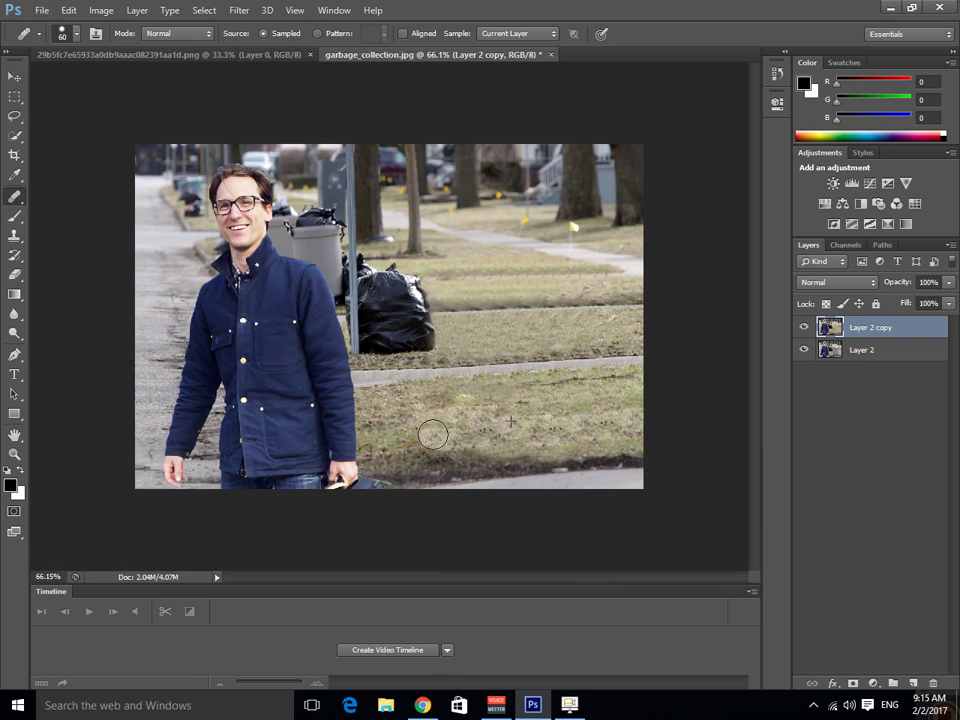
{"action": "left_click_drag", "start_coordinate": [433, 434], "coordinate": [477, 423]}
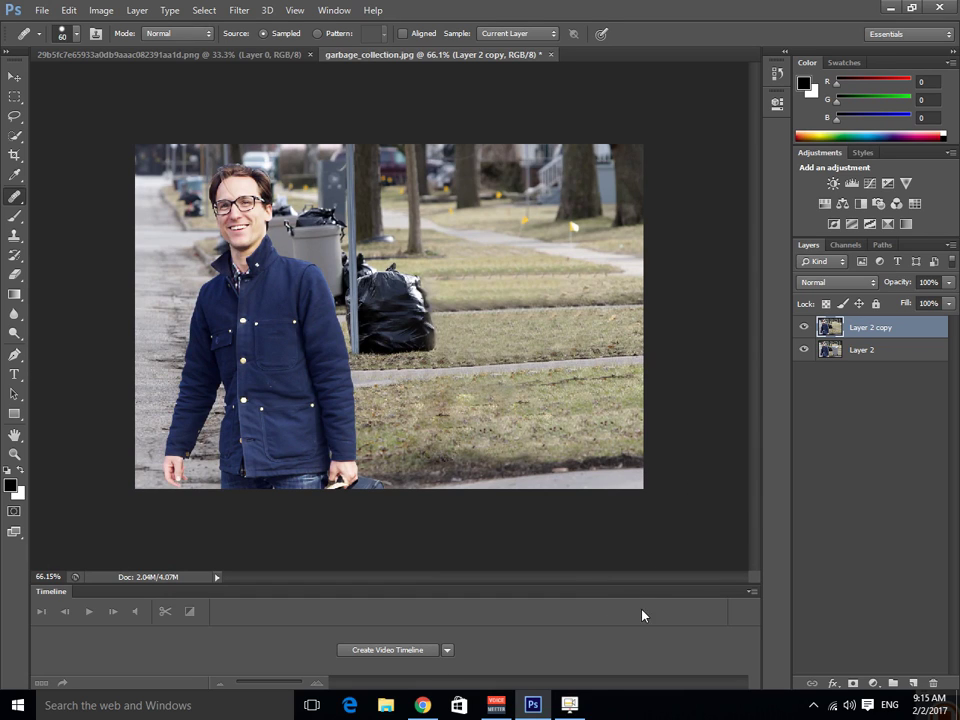